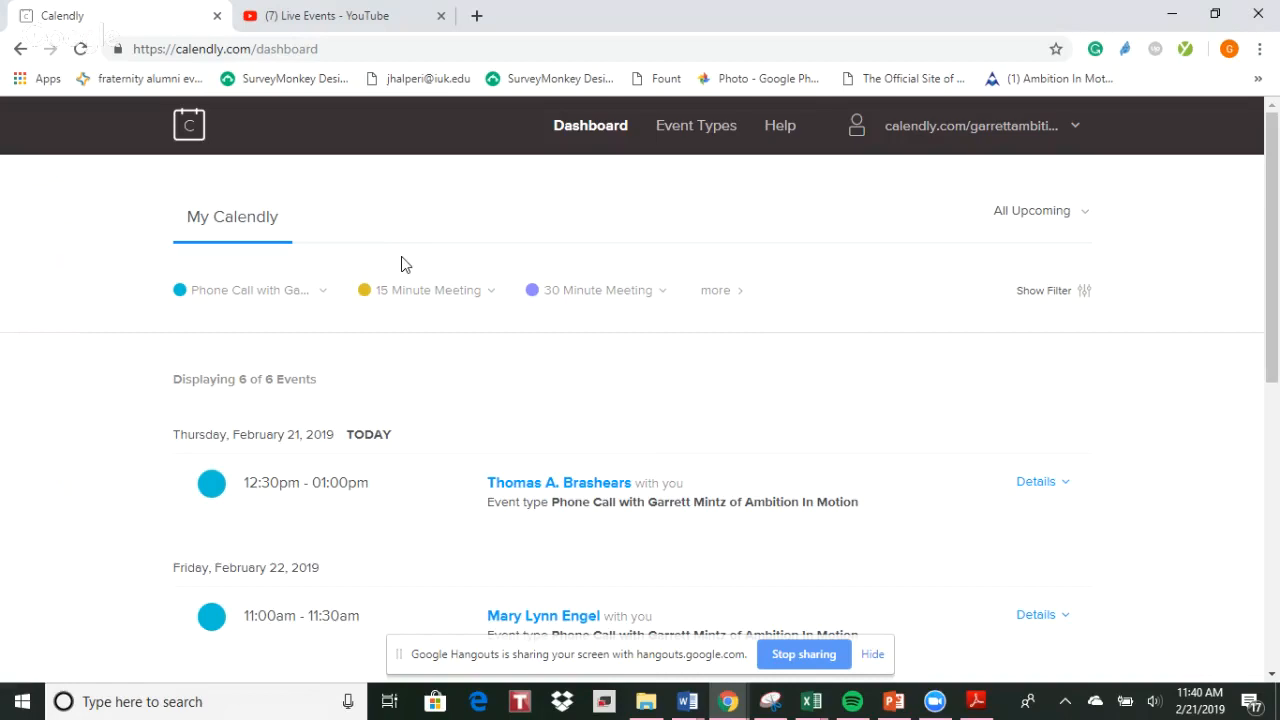
Check the event types on the dashboard and open the full event types list
left_click(325, 292)
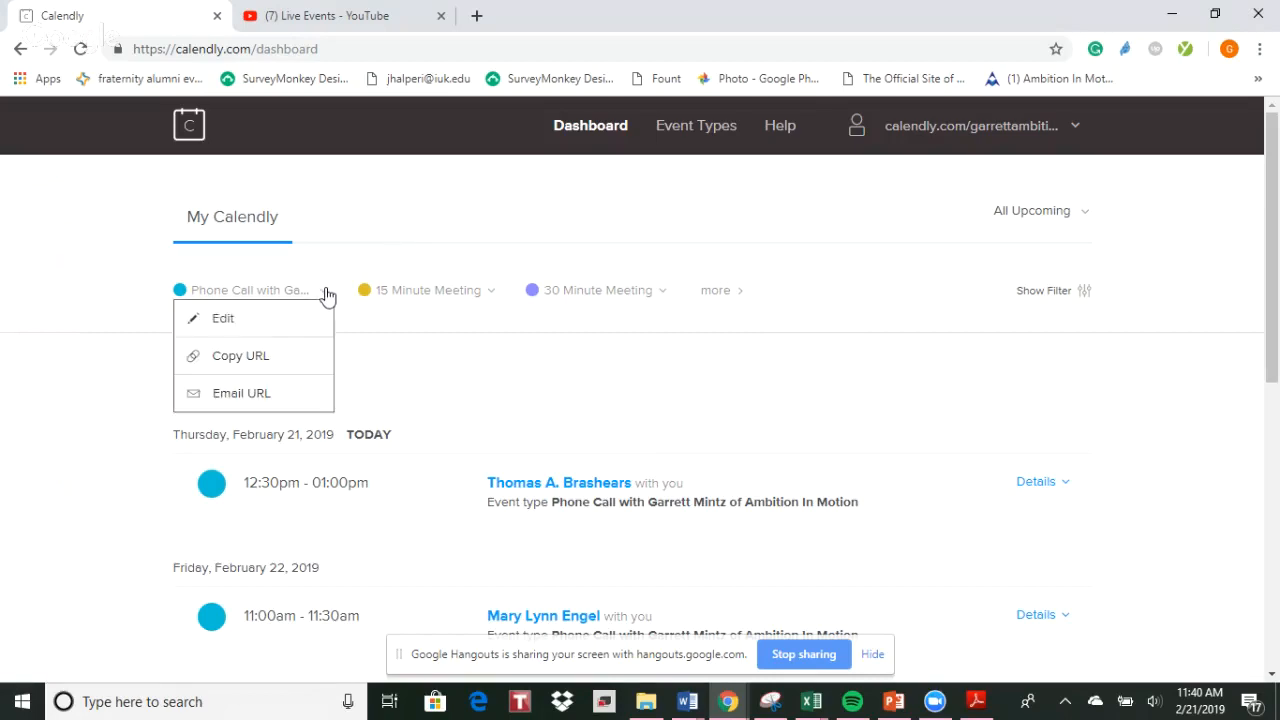
left_click(497, 292)
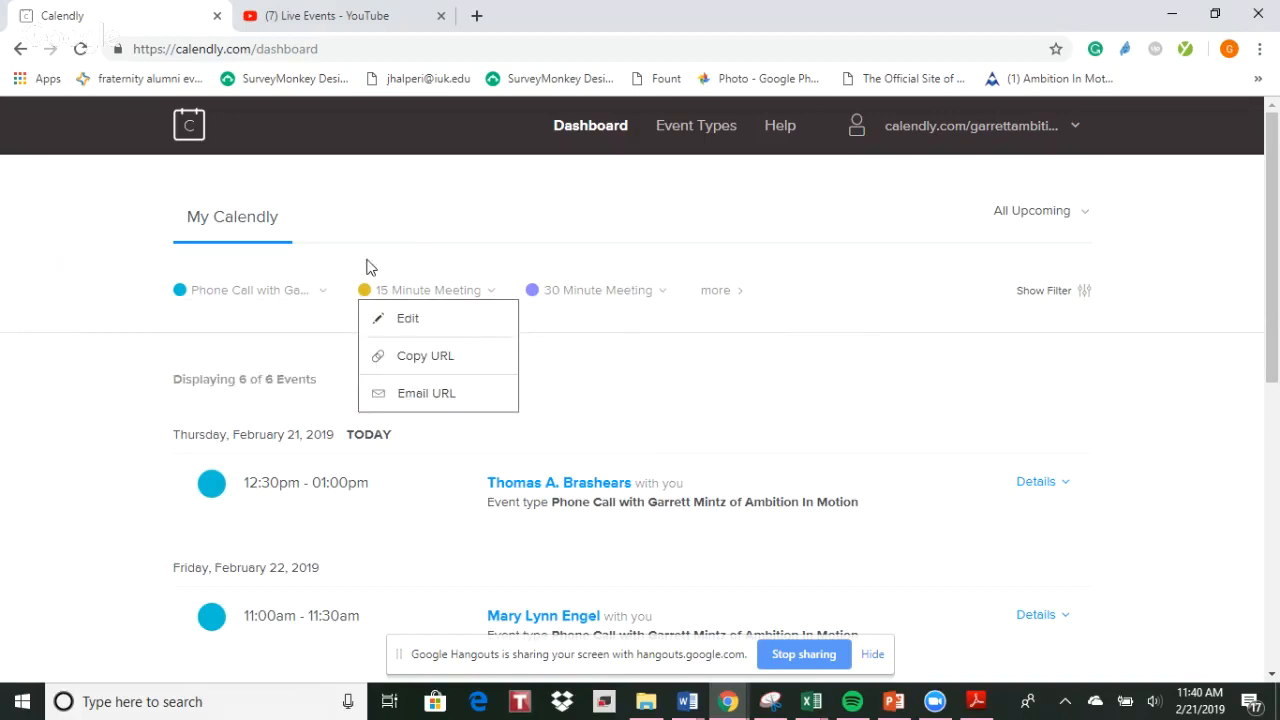
left_click(715, 294)
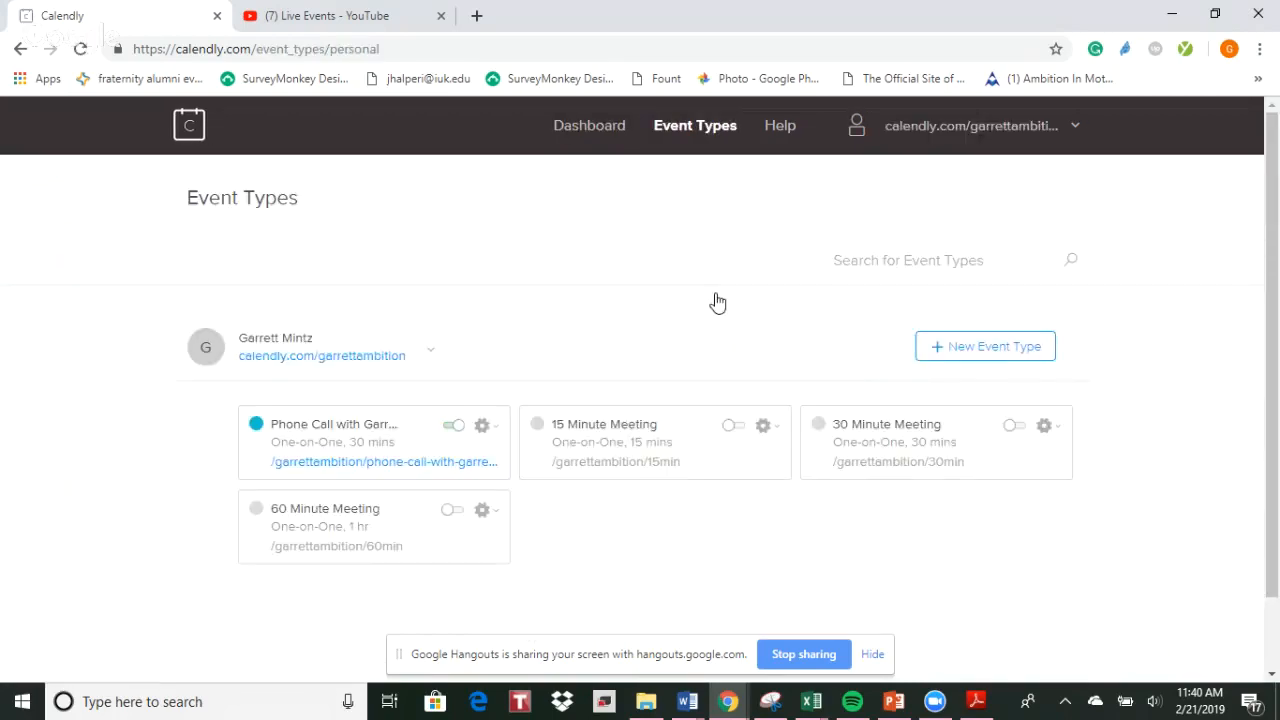
left_click(20, 50)
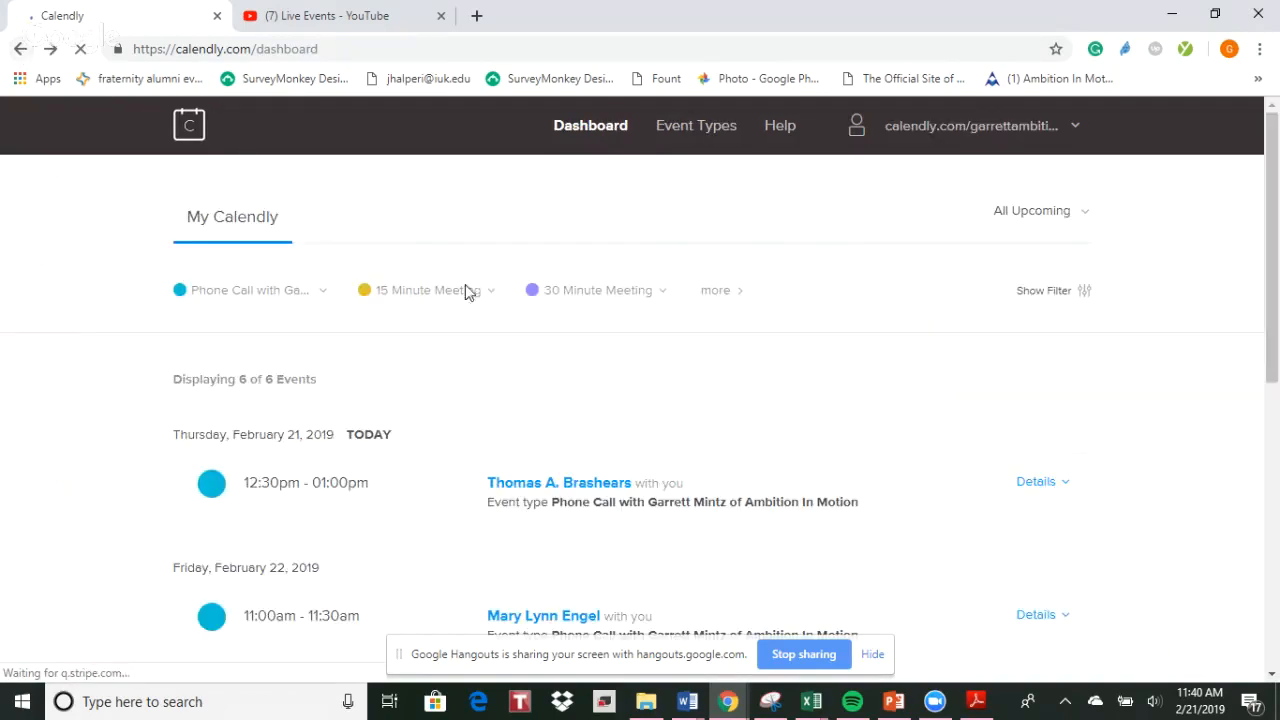
left_click(724, 298)
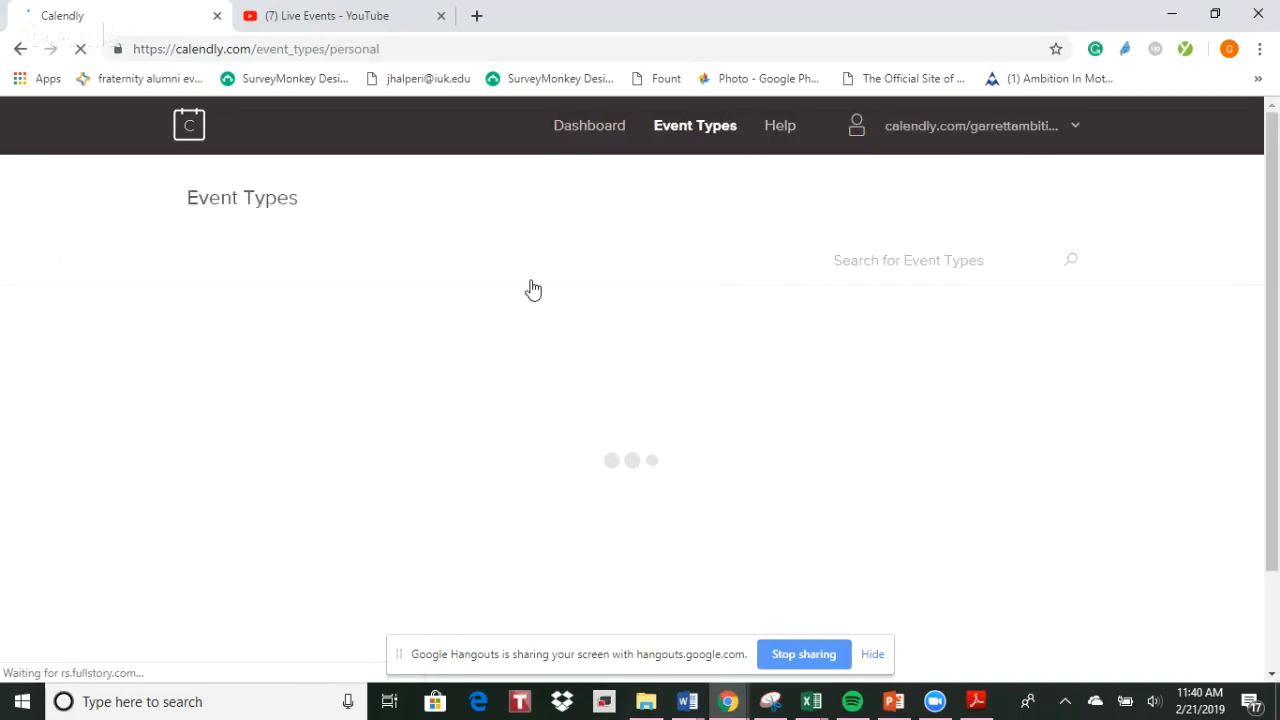
scroll(465, 297, "down", 1)
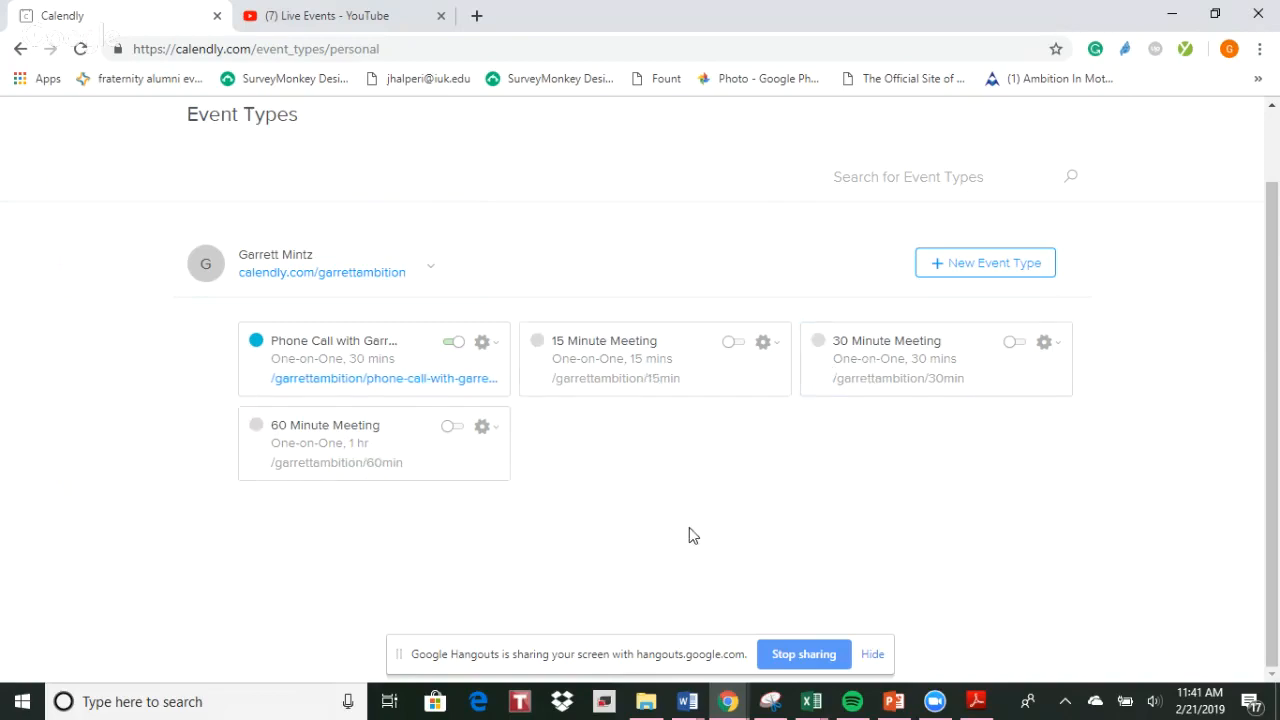
Try to turn on the 60 Minute Meeting event type and dismiss the upgrade offer
left_click(455, 430)
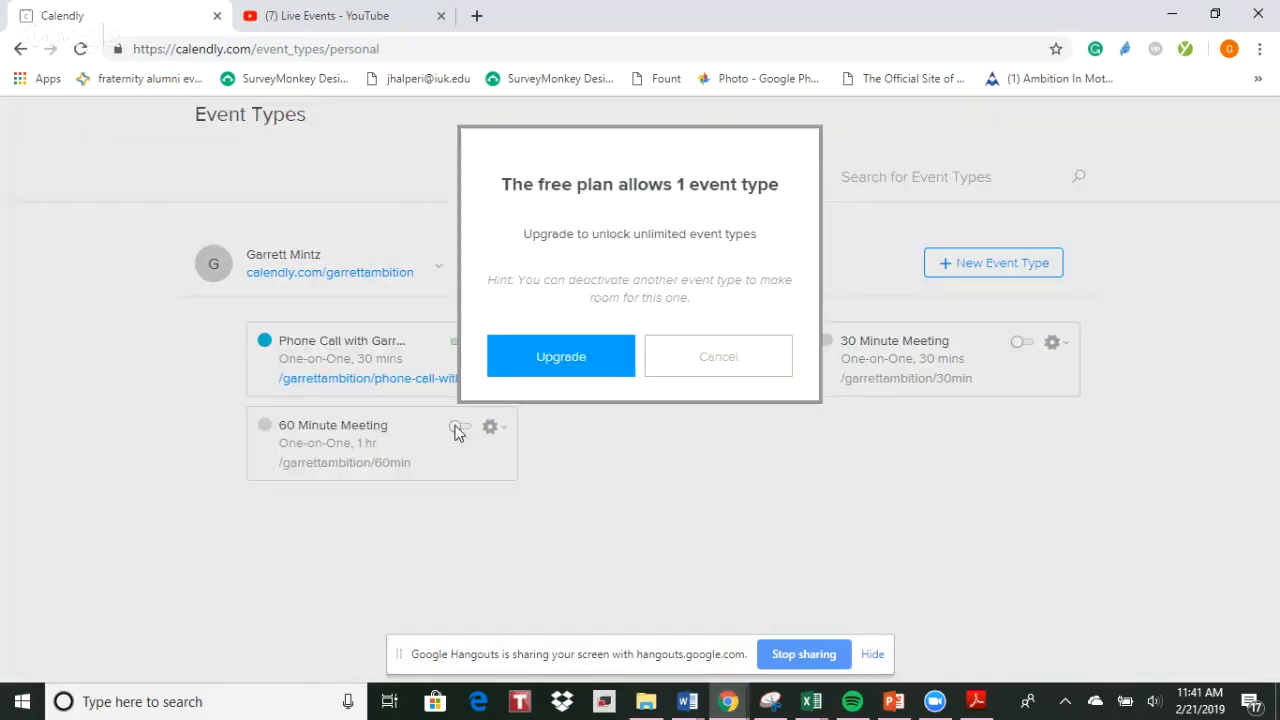
left_click(757, 371)
left_click(737, 346)
left_click(729, 366)
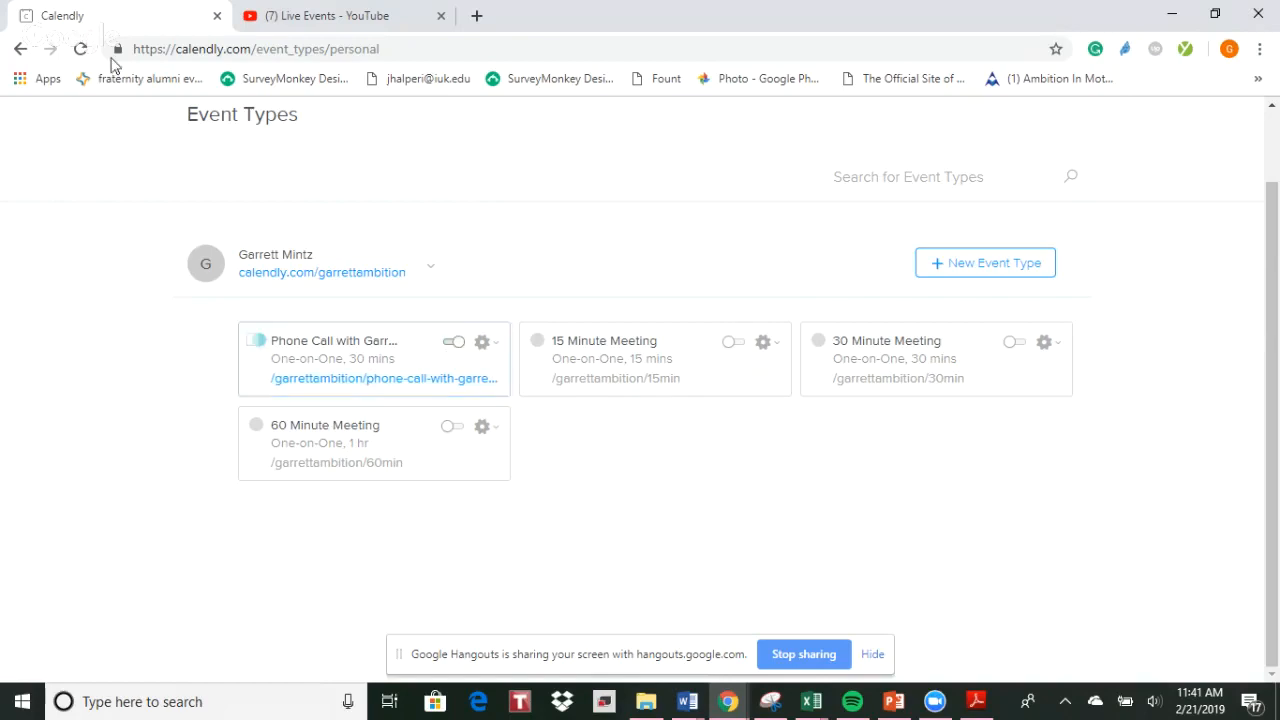
Return to the dashboard and open the phone call event type for editing
left_click(22, 49)
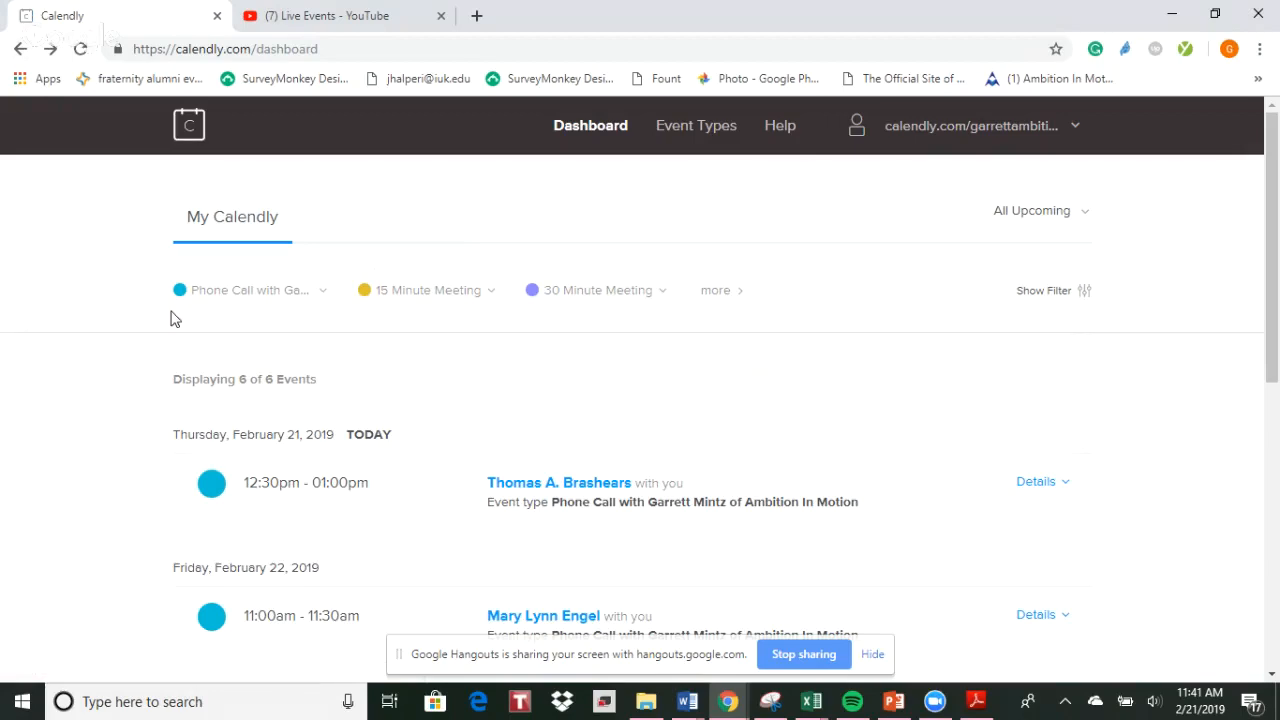
left_click(249, 301)
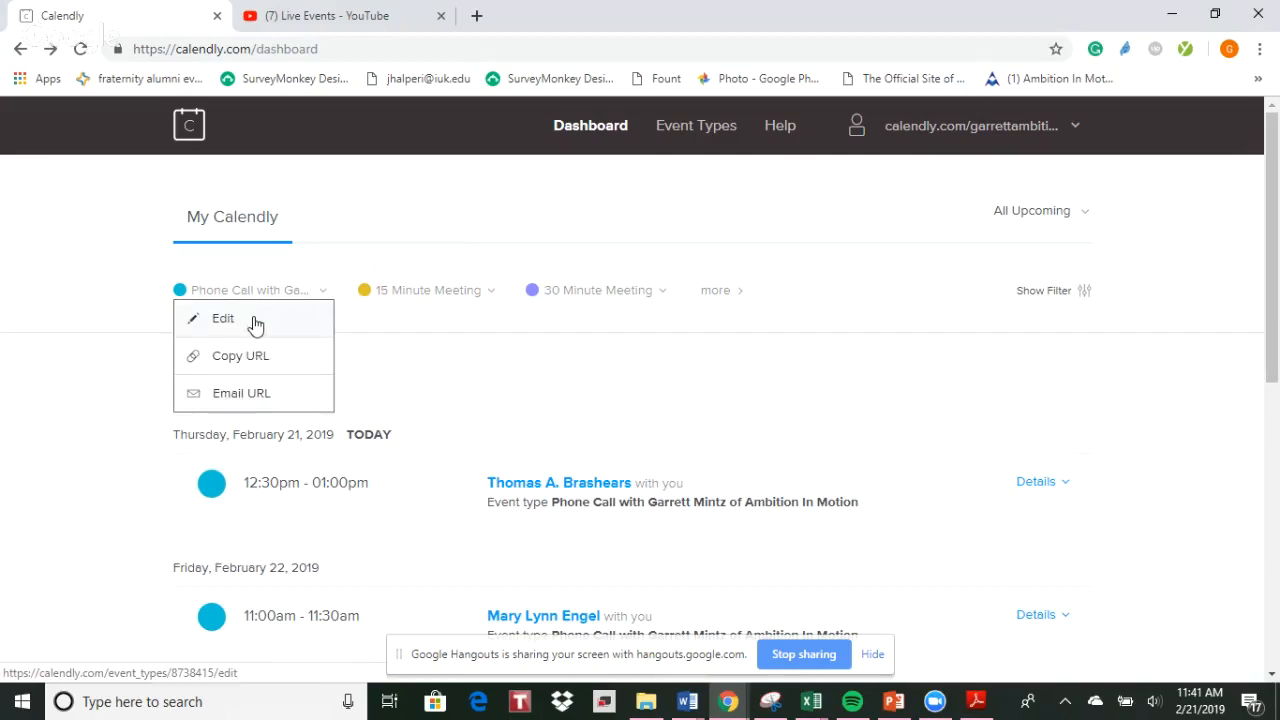
left_click(255, 320)
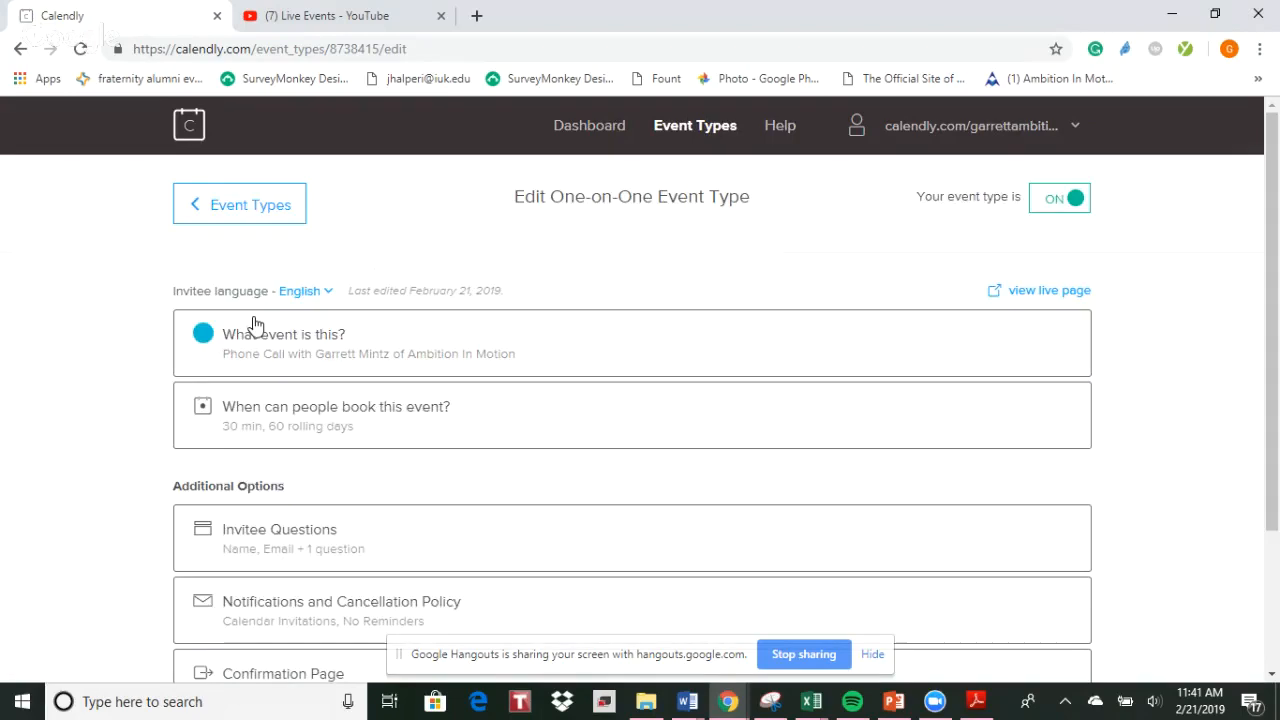
scroll(115, 372, "down", 2)
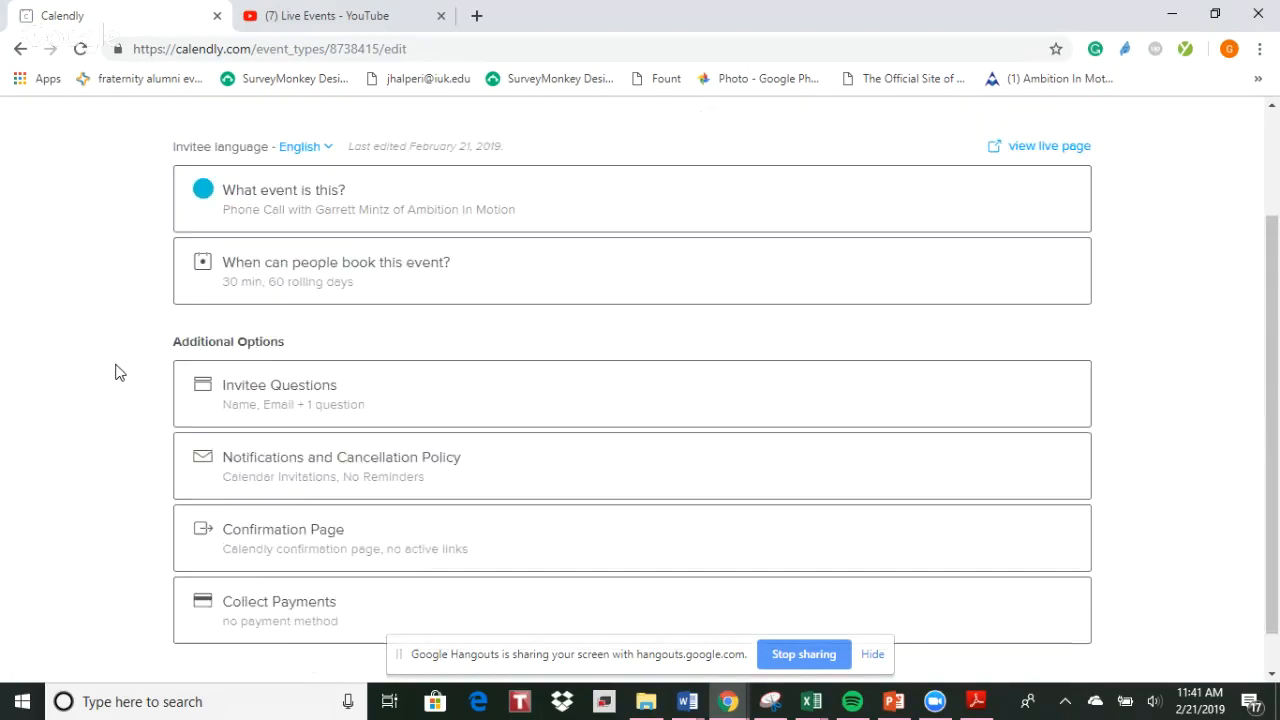
scroll(115, 372, "up", 1)
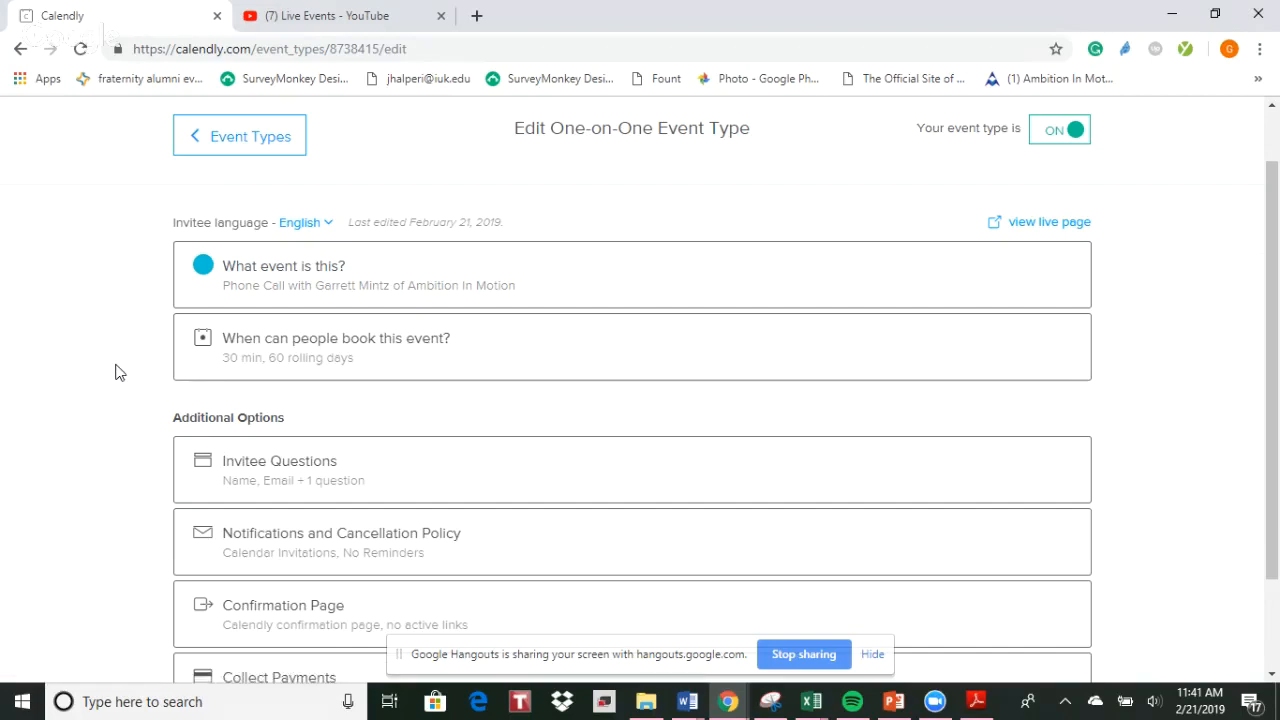
Open the event's booking settings and apply the unavailable status to February 27 only
left_click(300, 367)
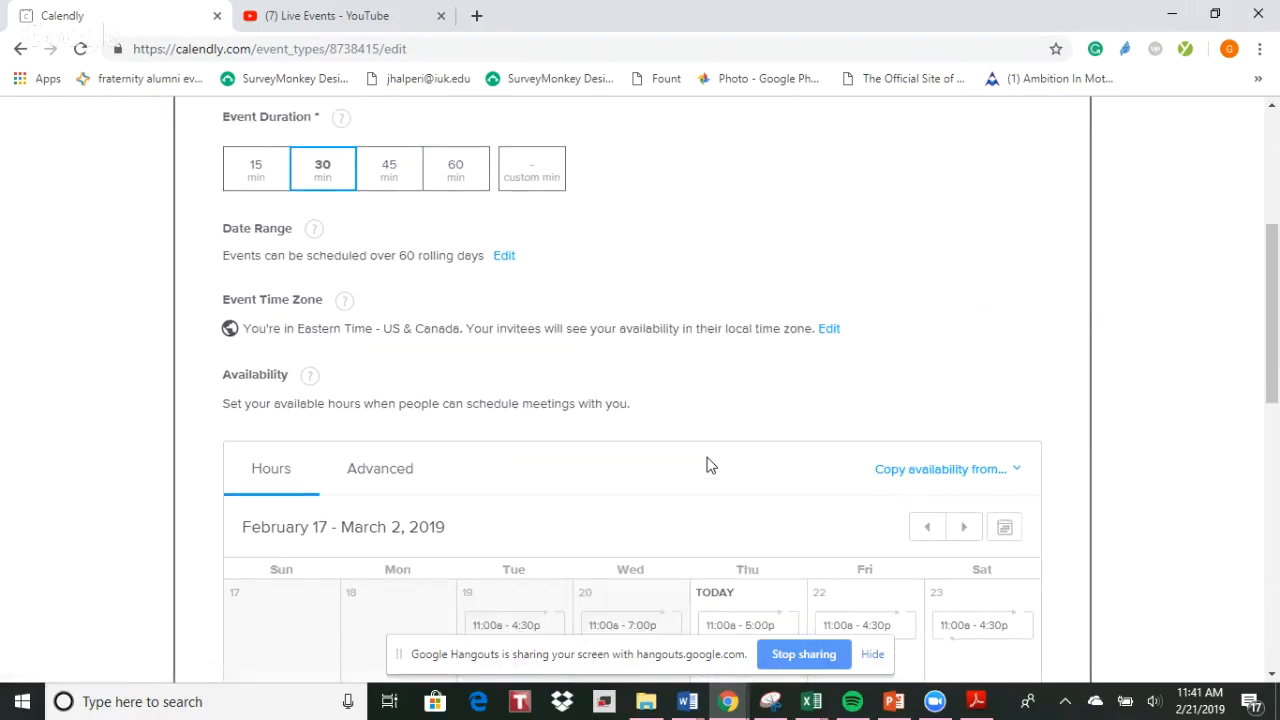
scroll(707, 465, "down", 3)
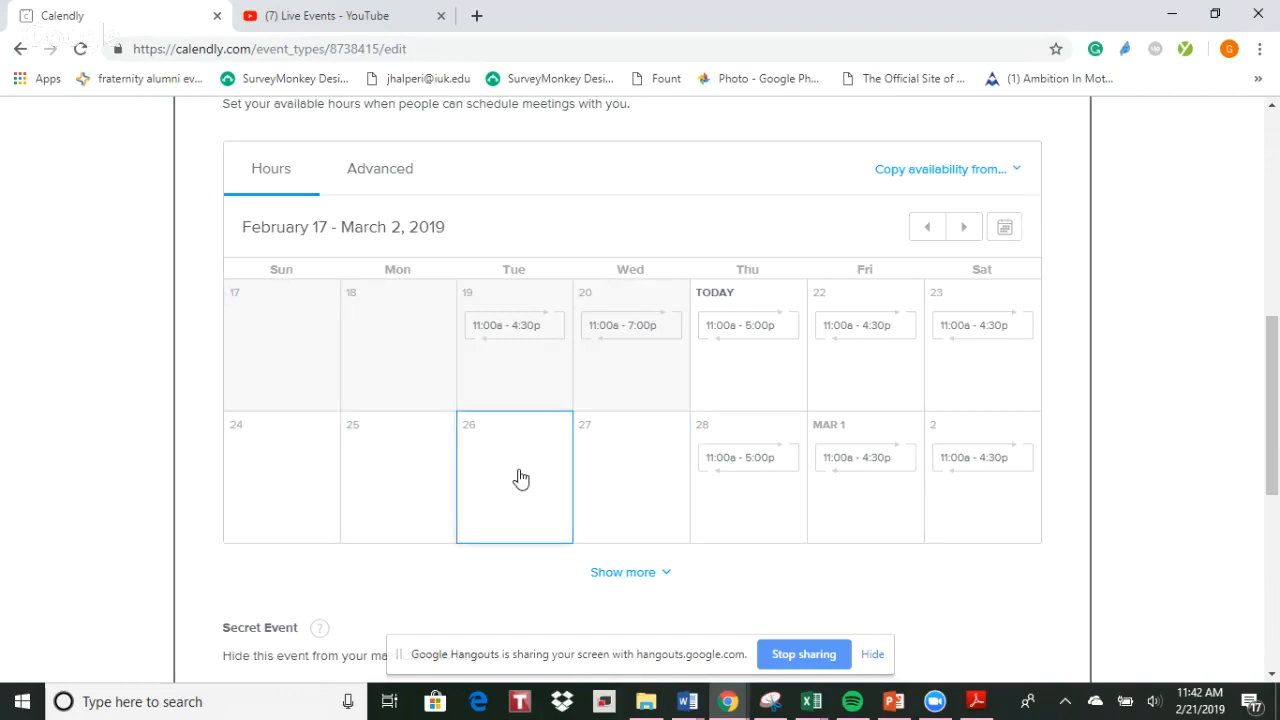
left_click(645, 488)
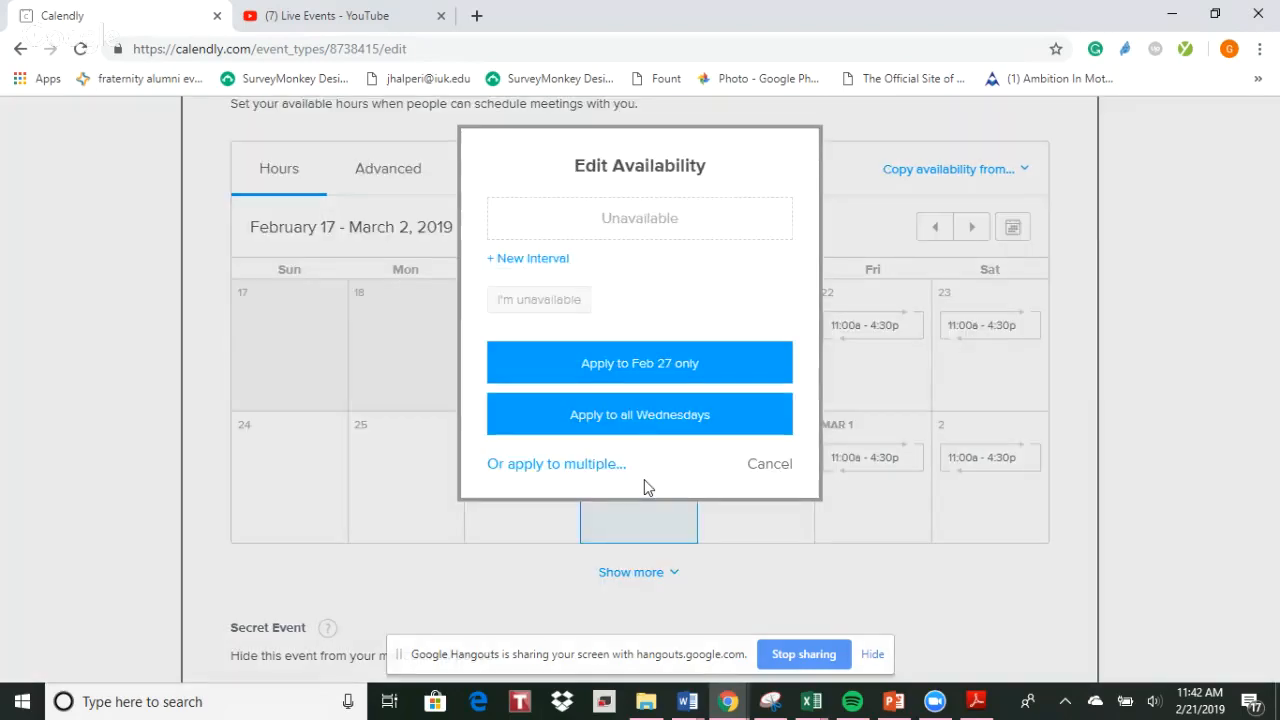
left_click(595, 366)
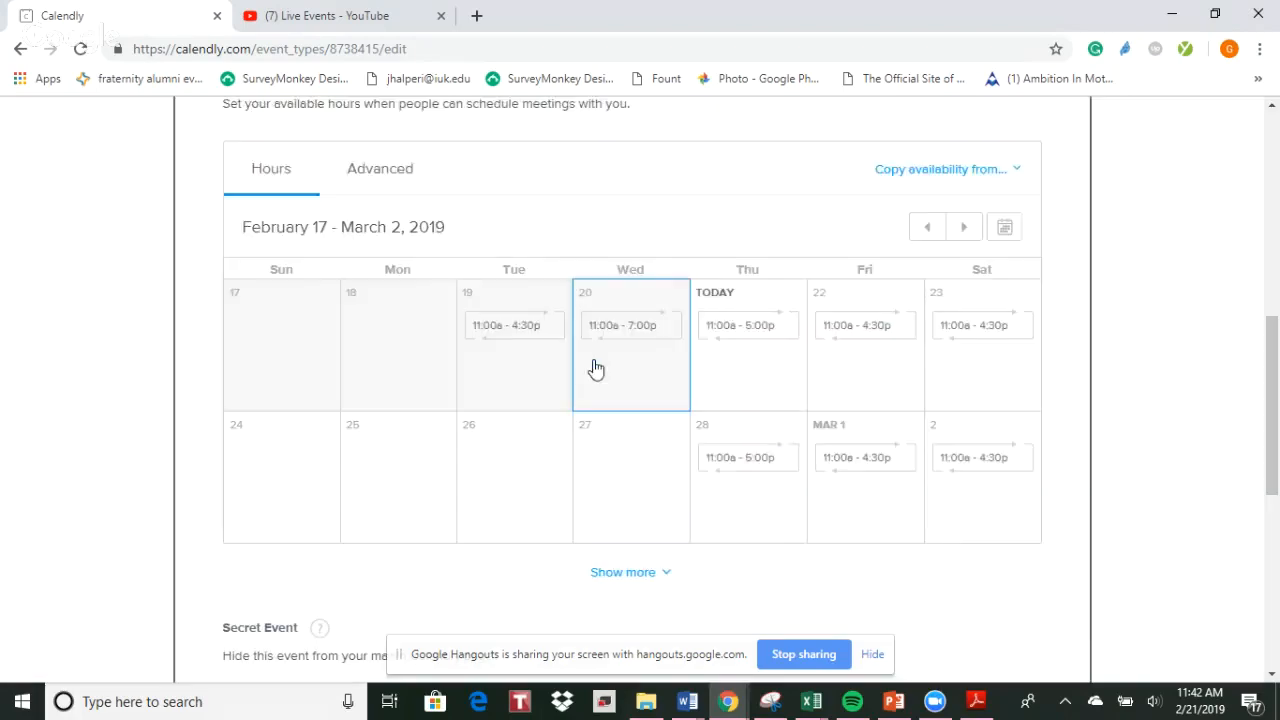
Add an availability interval from 12:00 pm to 6:00 pm for February 27 only
left_click(634, 517)
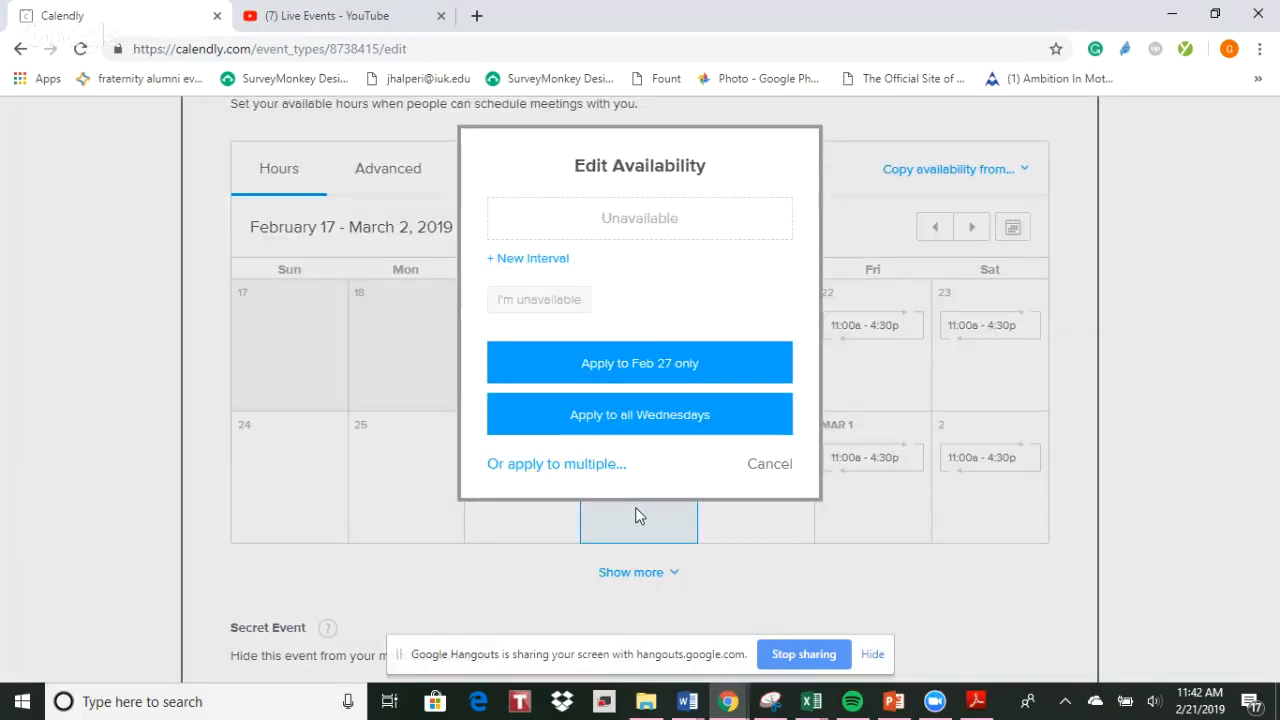
left_click(538, 258)
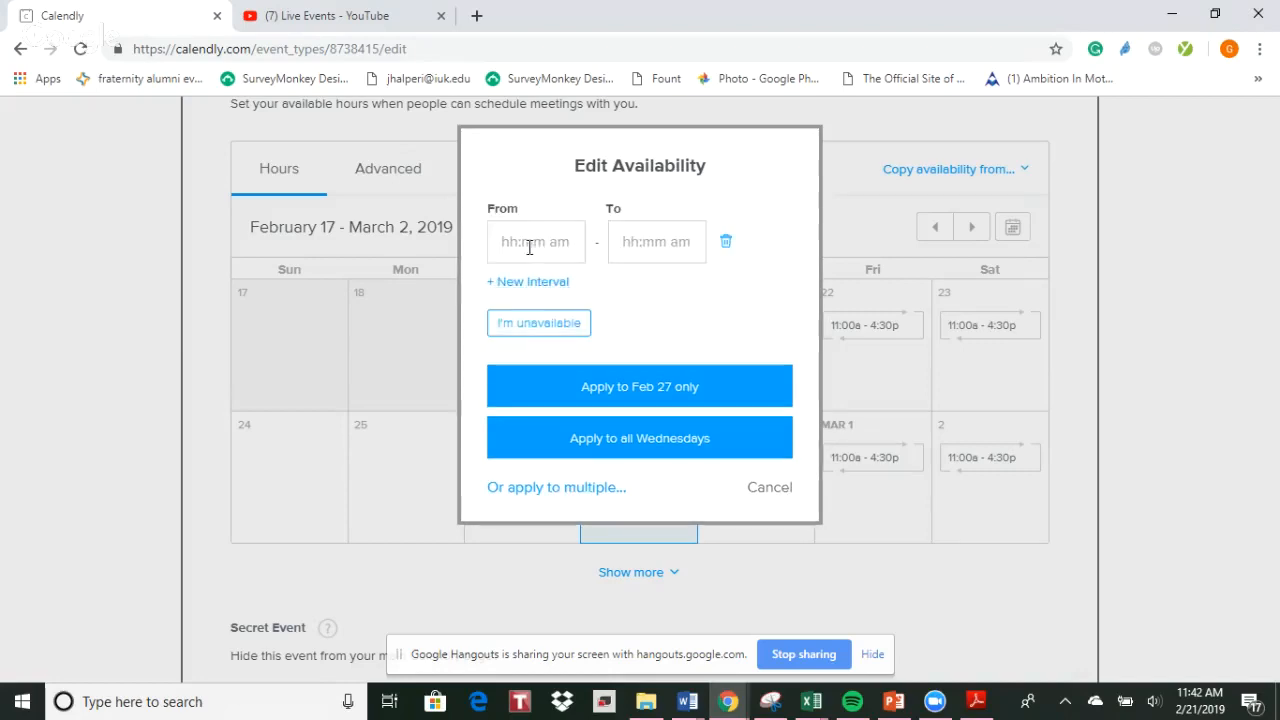
left_click(530, 247)
type("12:00 pm")
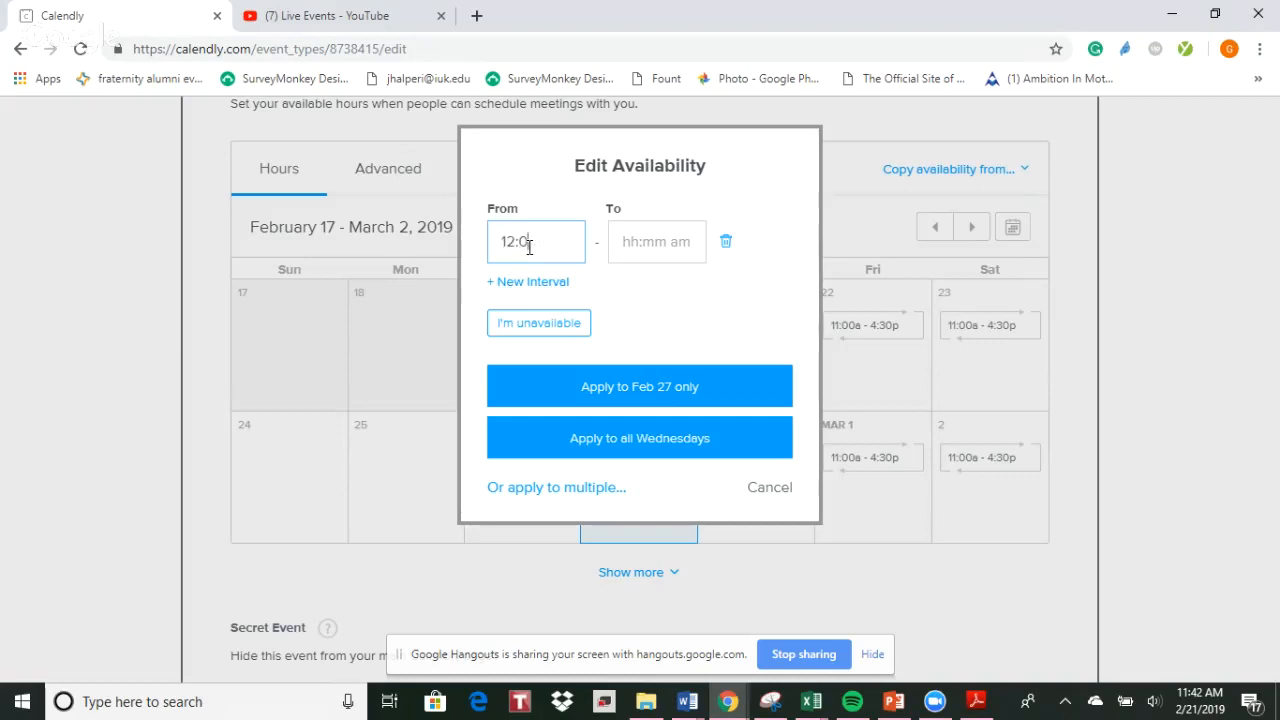
key("Tab")
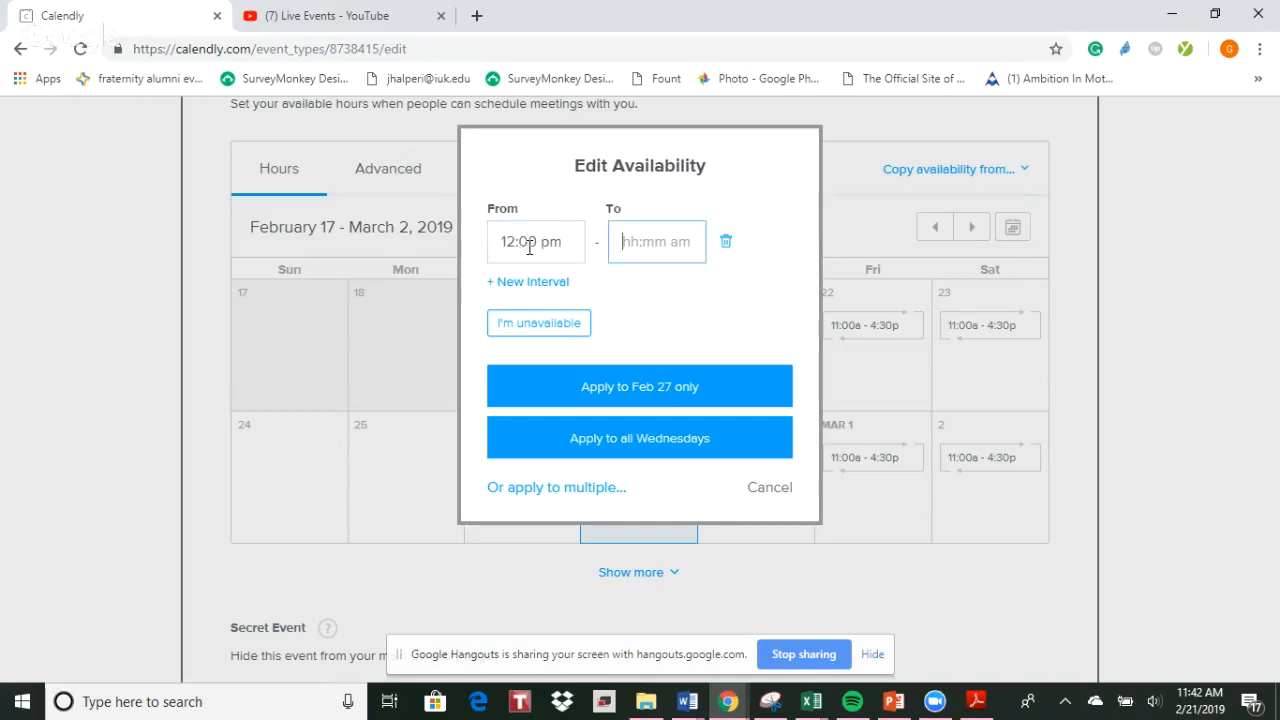
type("6:00pm")
left_click(675, 287)
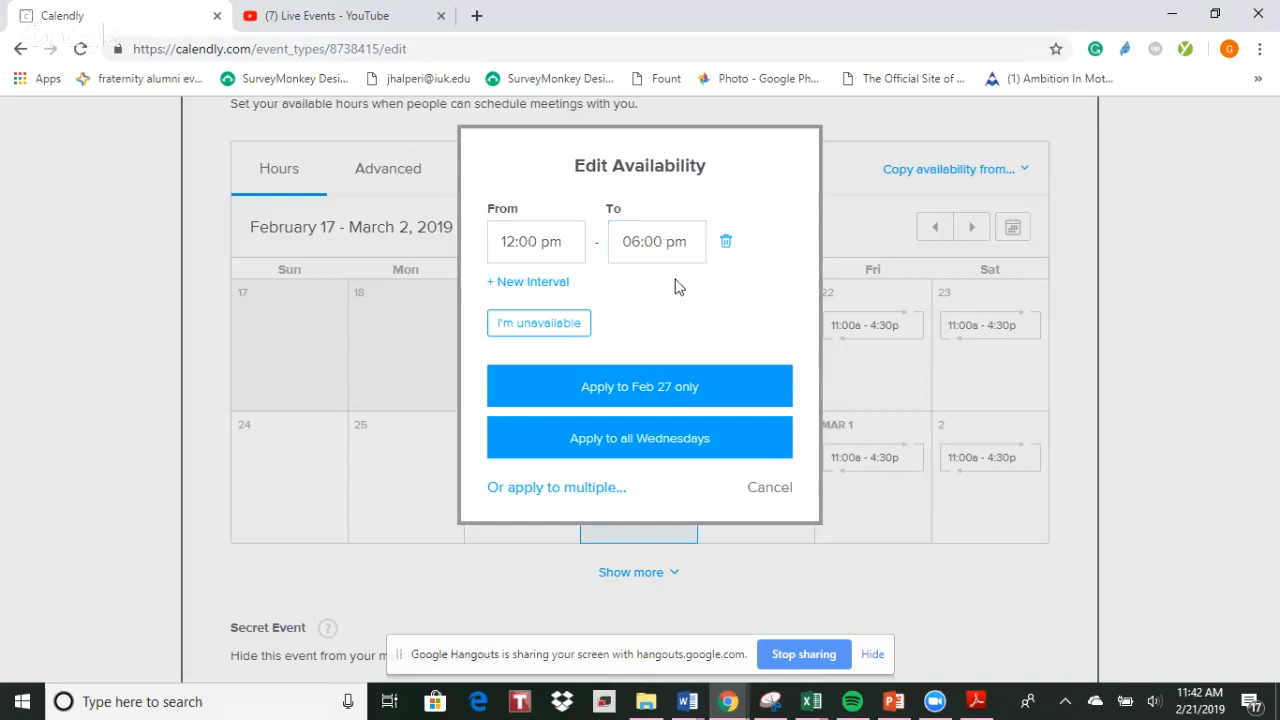
left_click(667, 388)
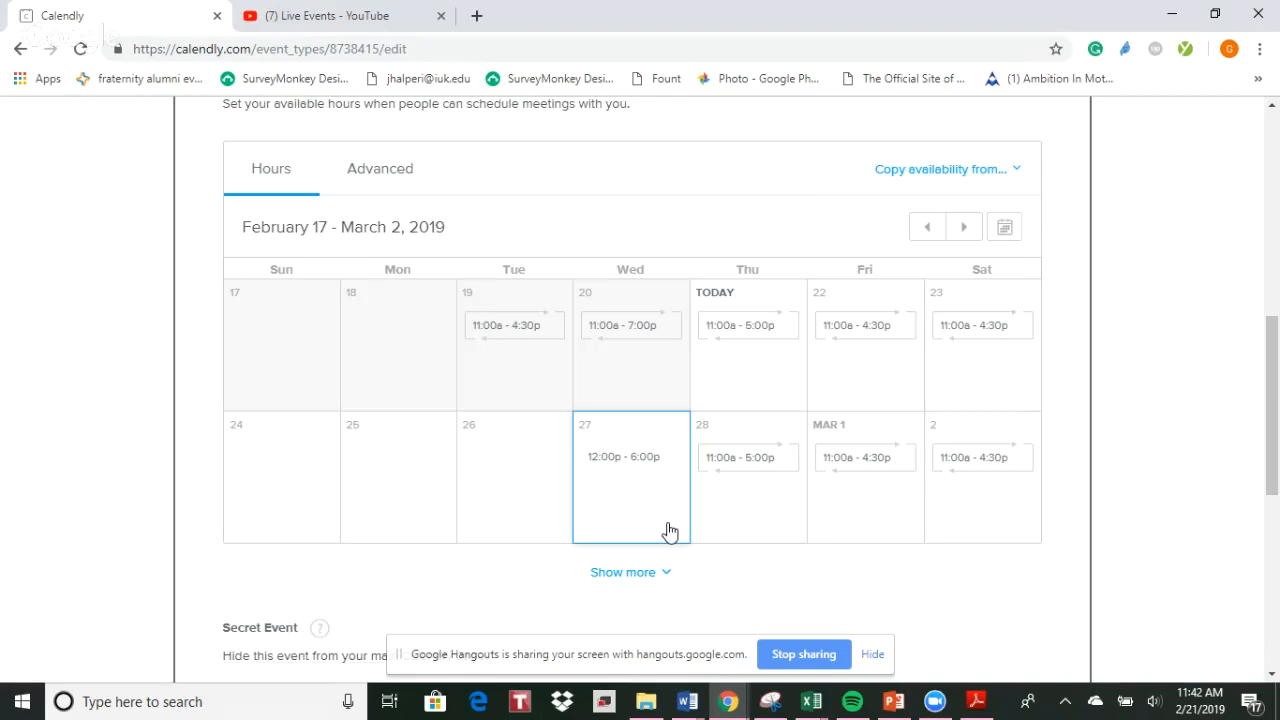
Apply the February 27 hours to all Wednesdays and review the additional calendar weeks
left_click(669, 530)
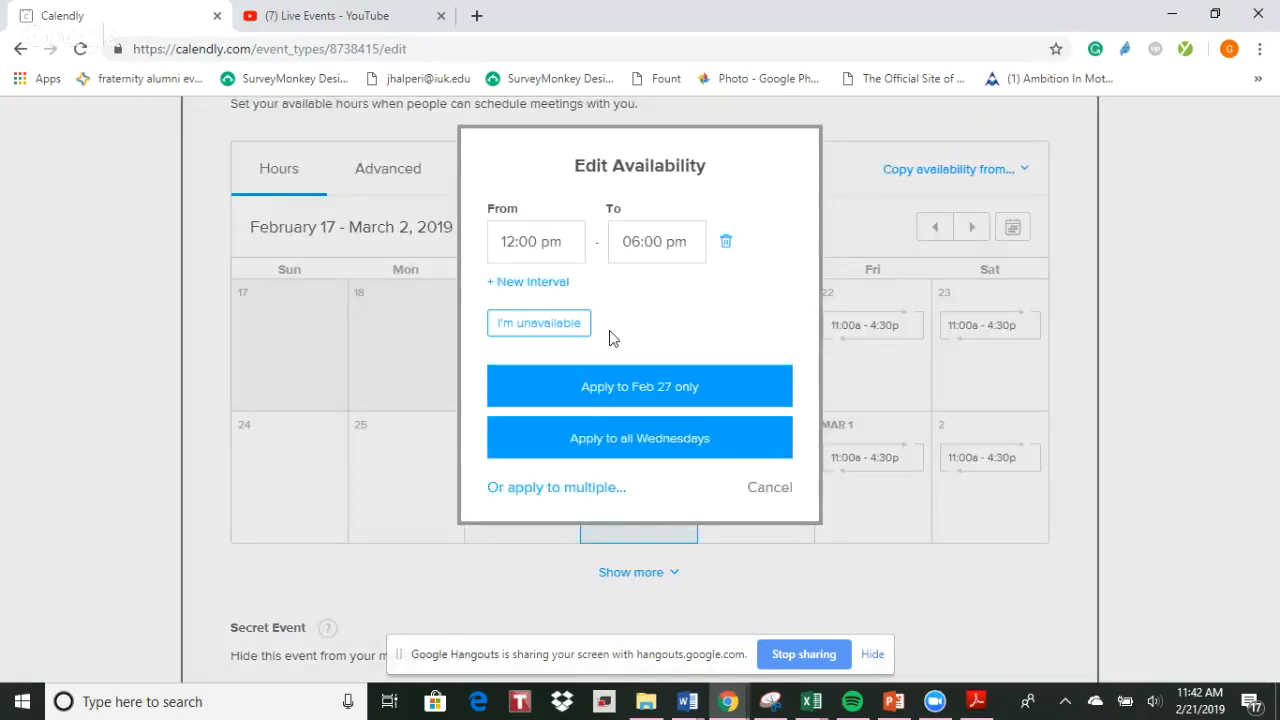
left_click(648, 452)
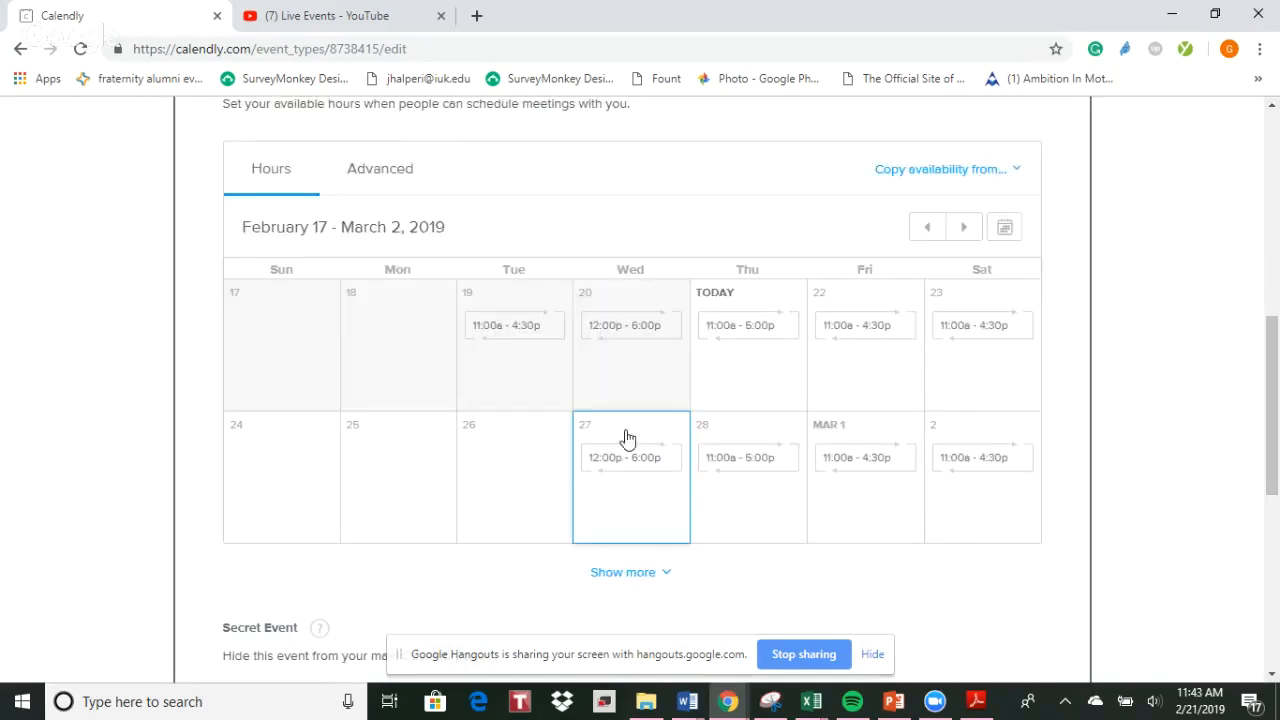
left_click(628, 574)
scroll(763, 551, "down", 3)
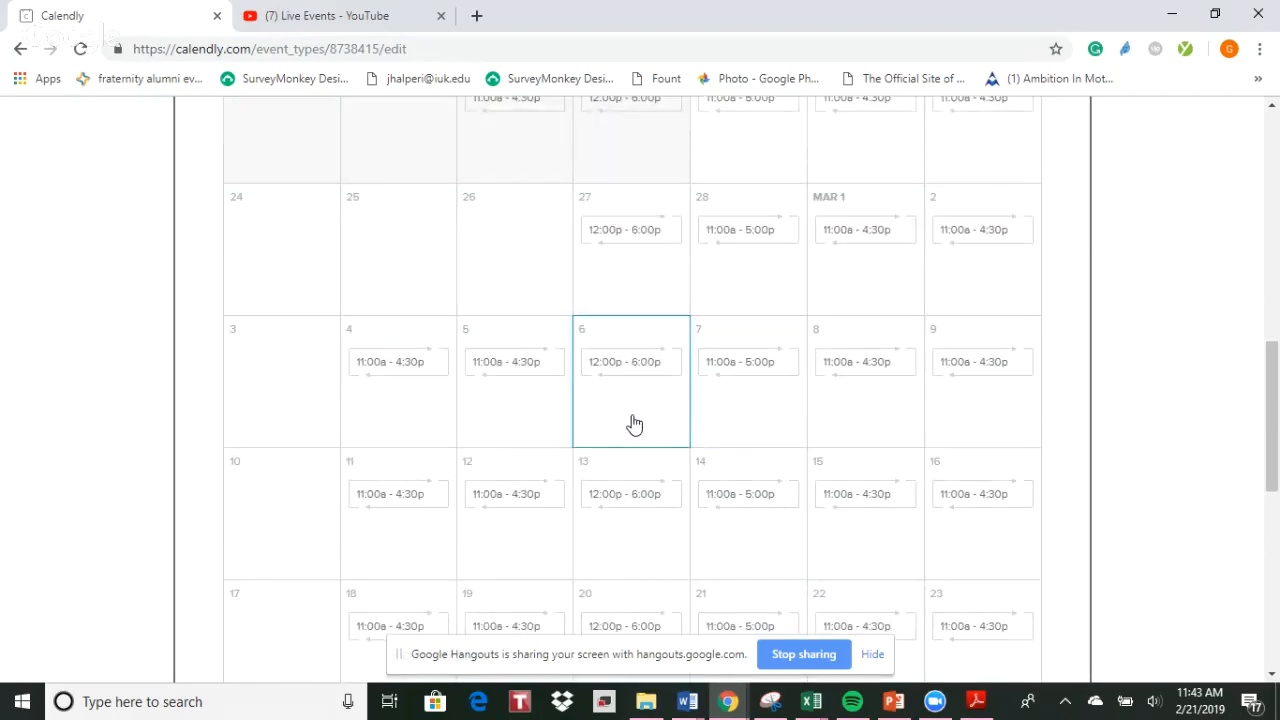
scroll(632, 424, "down", 3)
scroll(631, 423, "down", 2)
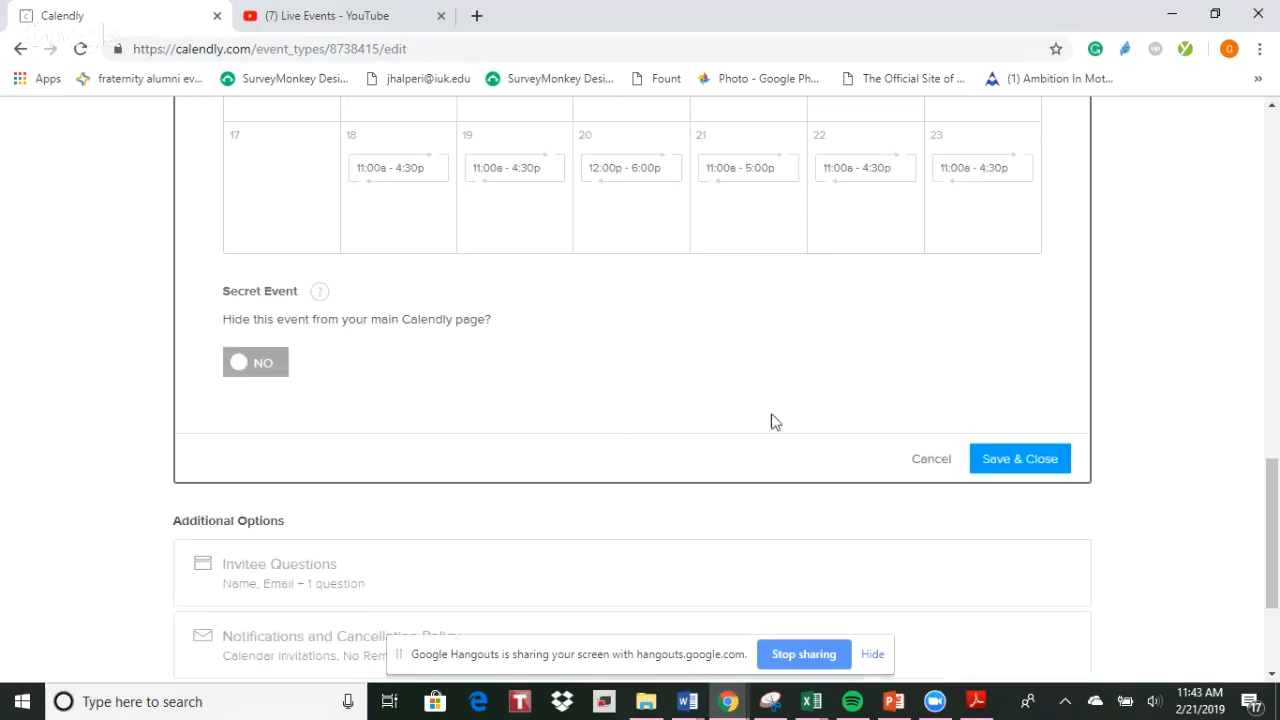
Discard the unsaved availability changes
left_click(929, 458)
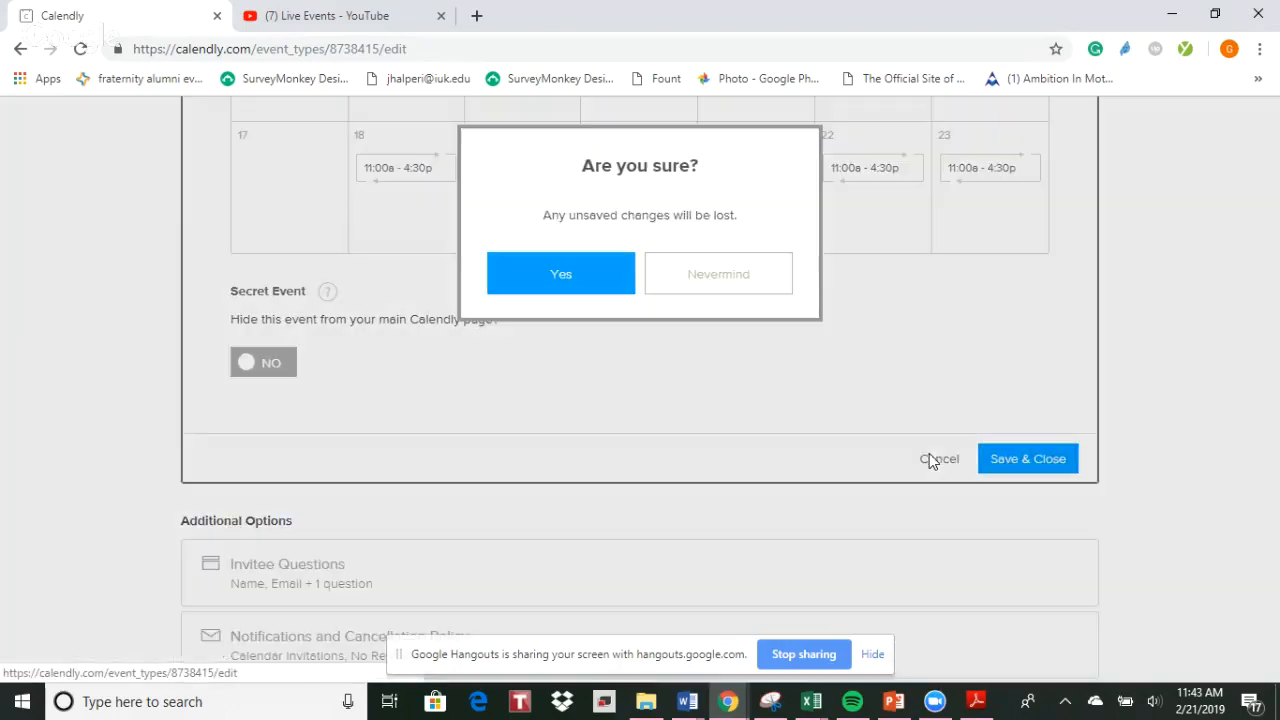
left_click(561, 278)
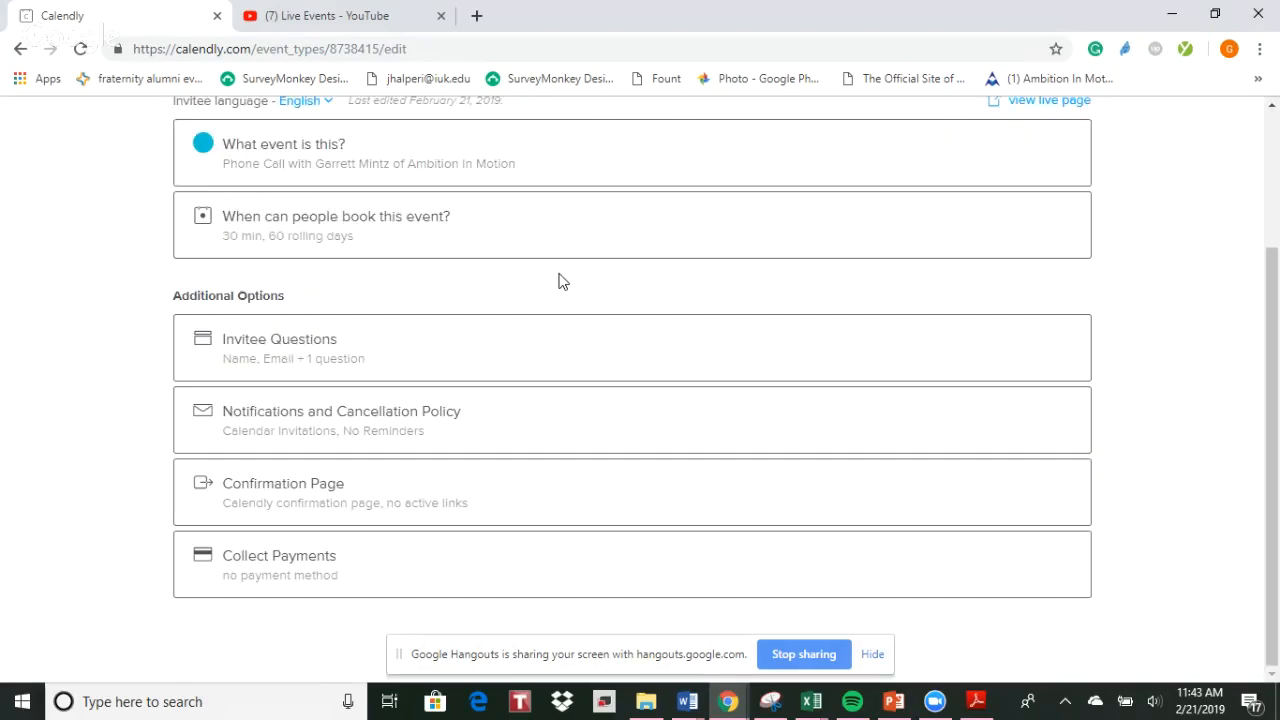
Reopen the event's booking settings and examine the expanded availability calendar through March 23
scroll(557, 280, "up", 2)
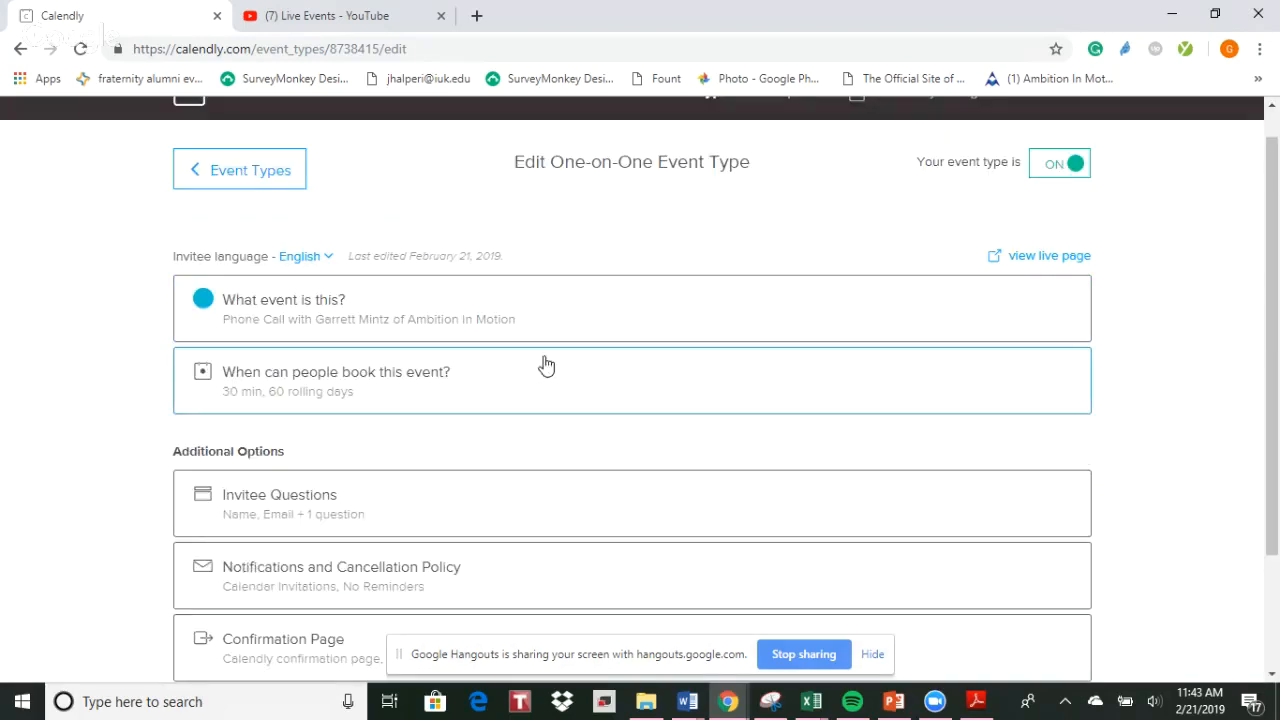
left_click(545, 370)
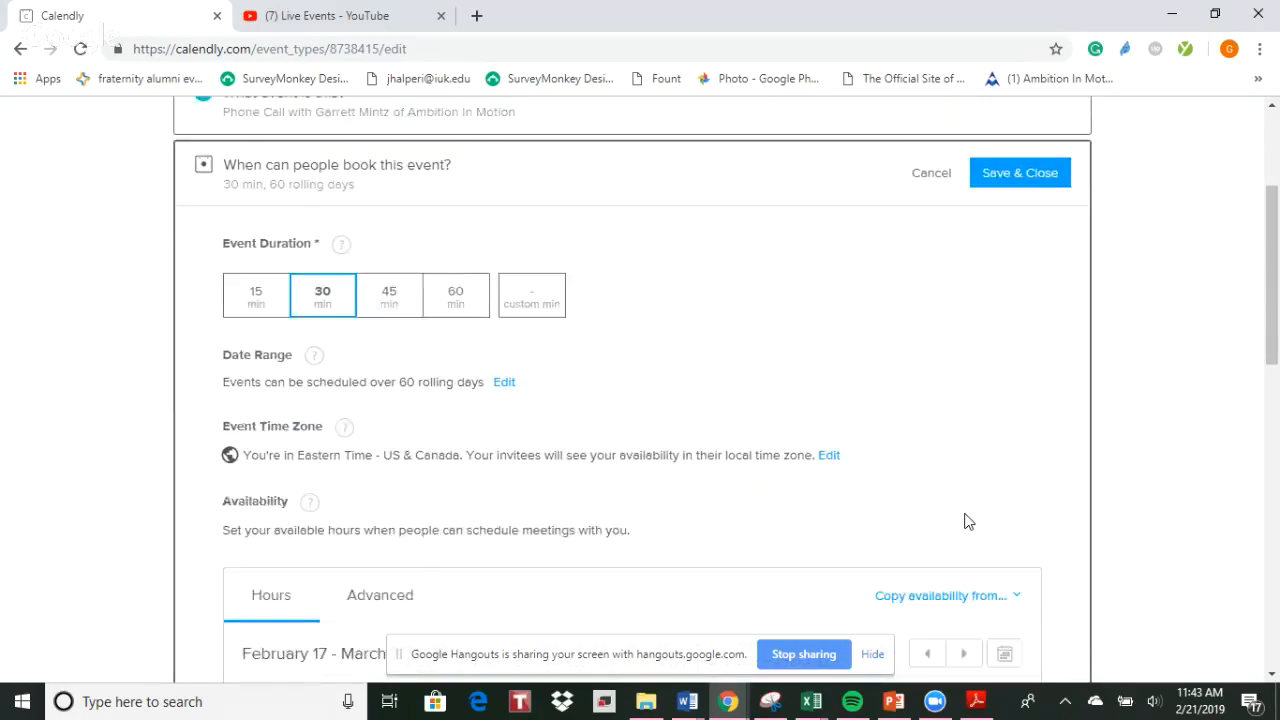
scroll(968, 521, "down", 5)
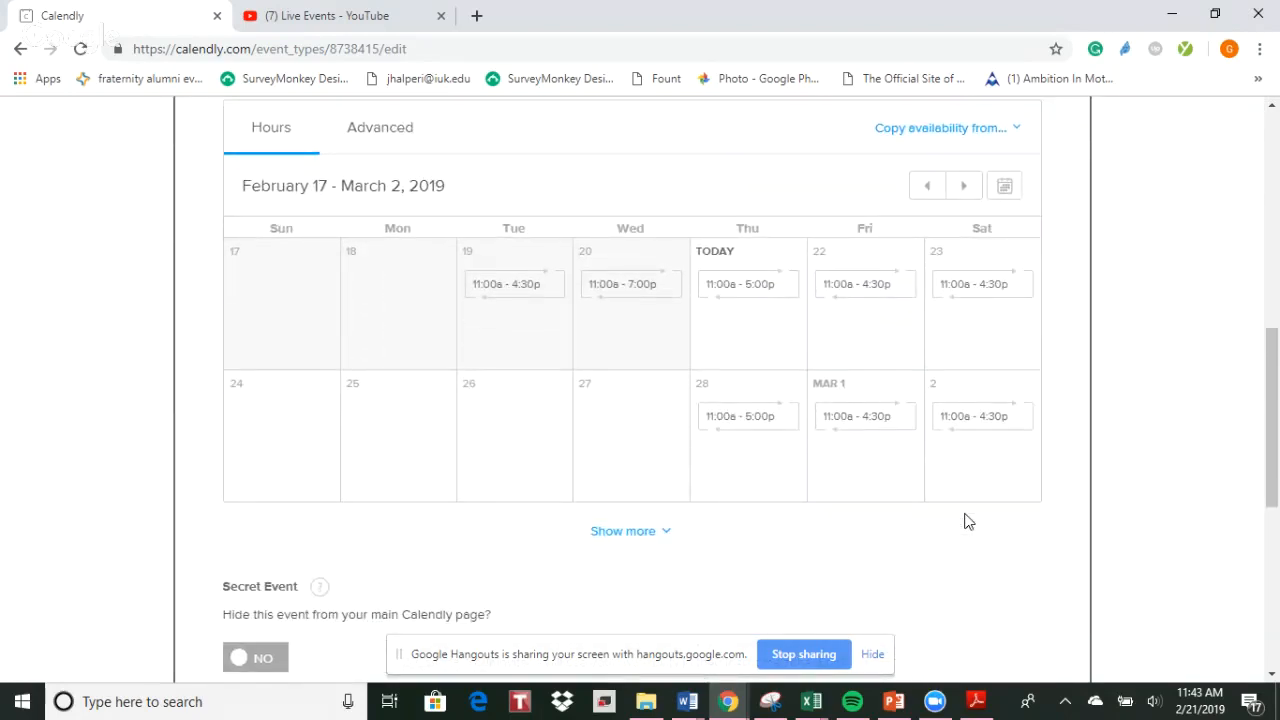
left_click(633, 532)
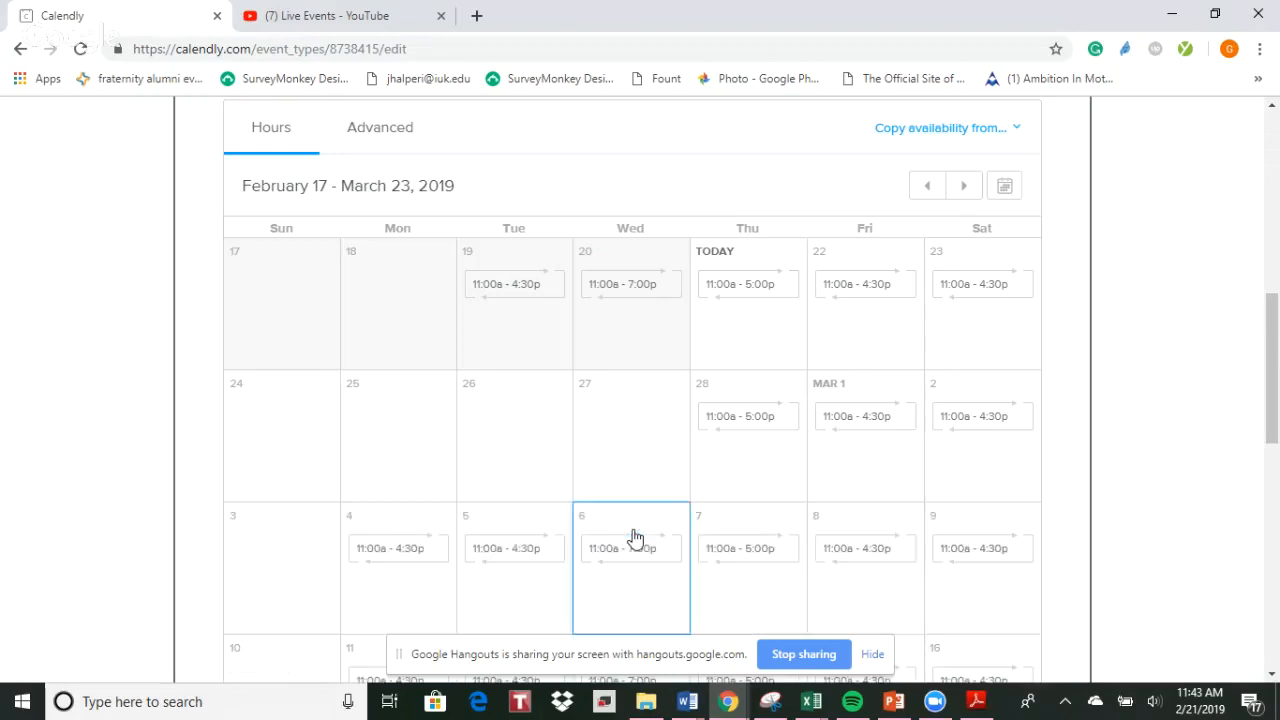
scroll(1036, 489, "down", 3)
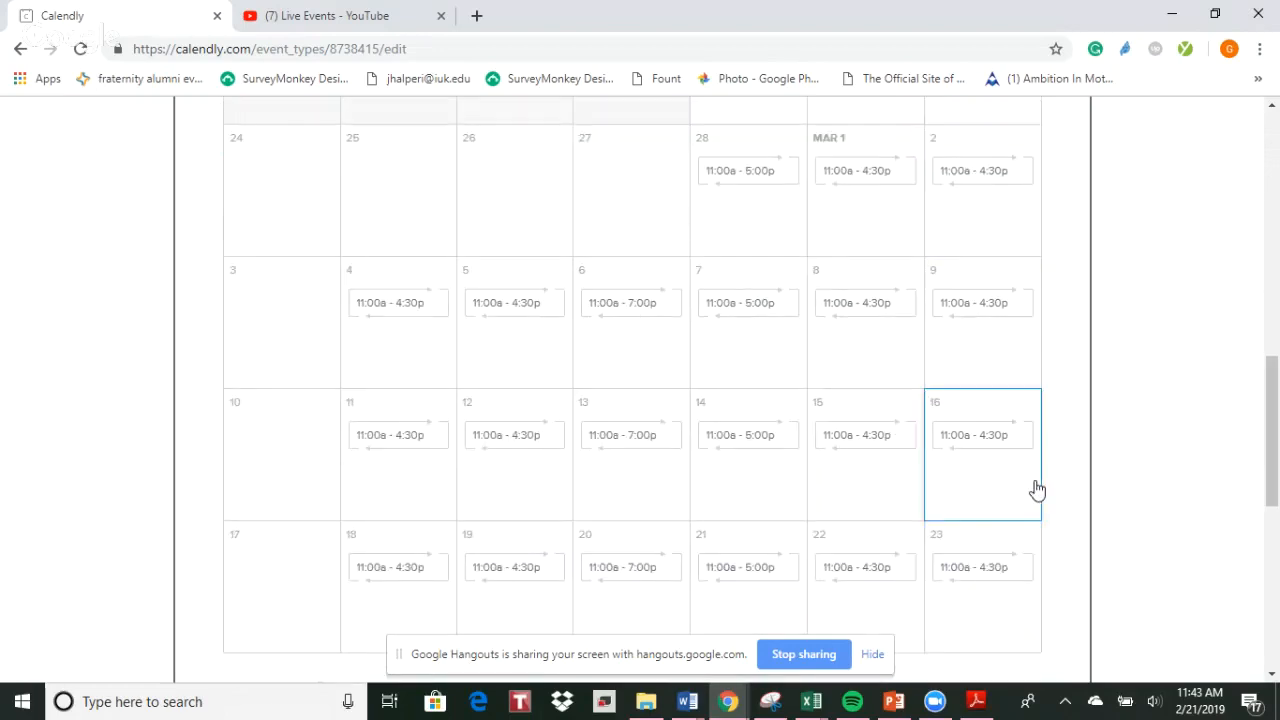
scroll(1036, 489, "up", 1)
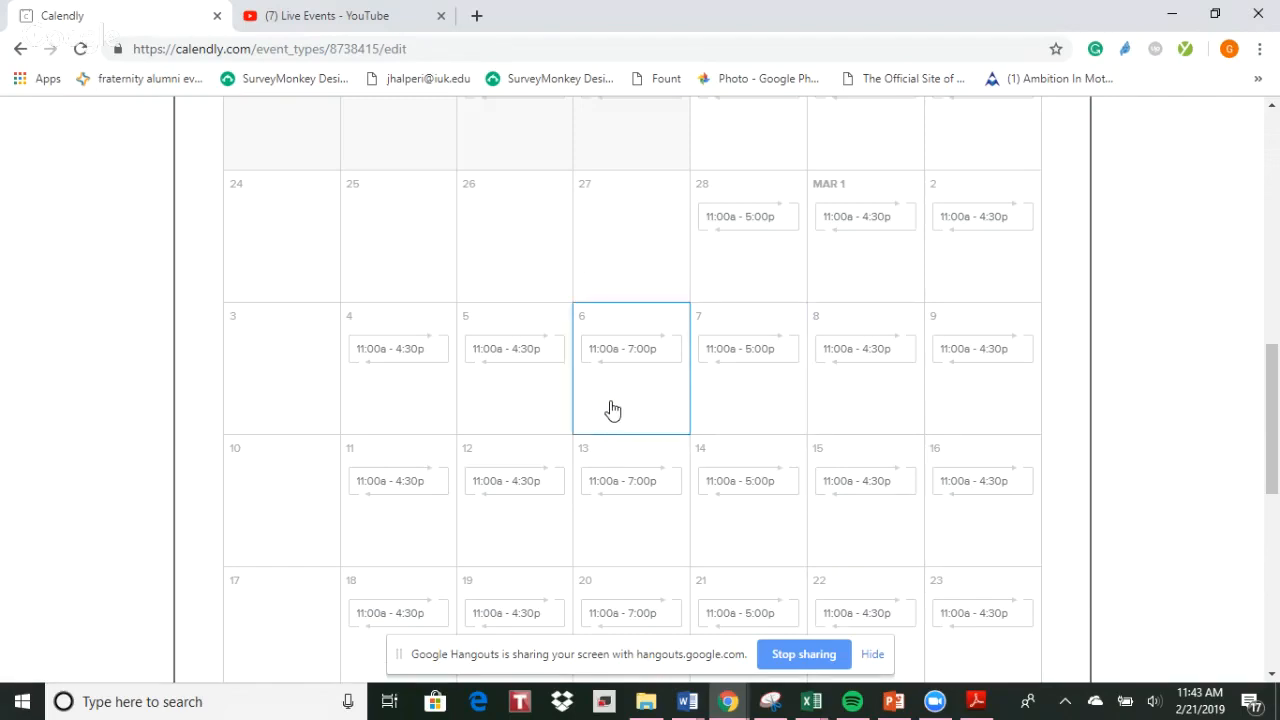
Set March 13's start time to 9:00 am, replace its hours with unavailable status, and apply that to March 13 only
scroll(613, 410, "down", 2)
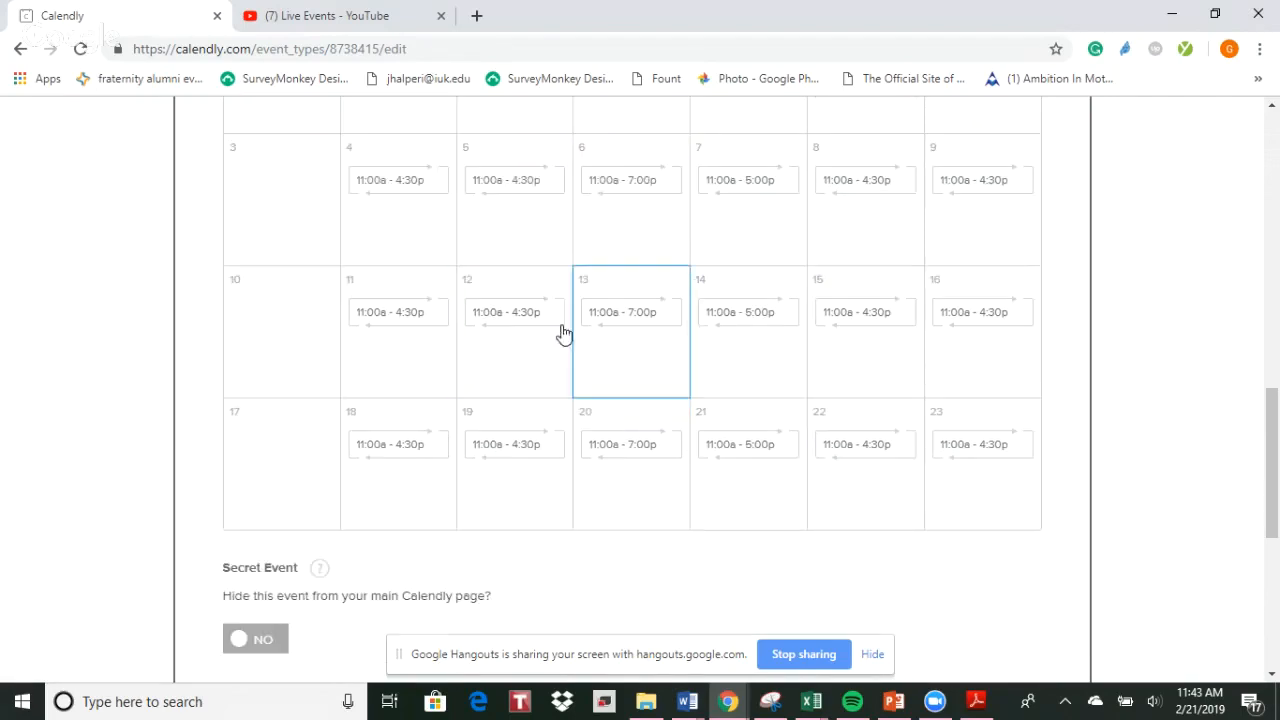
left_click(611, 374)
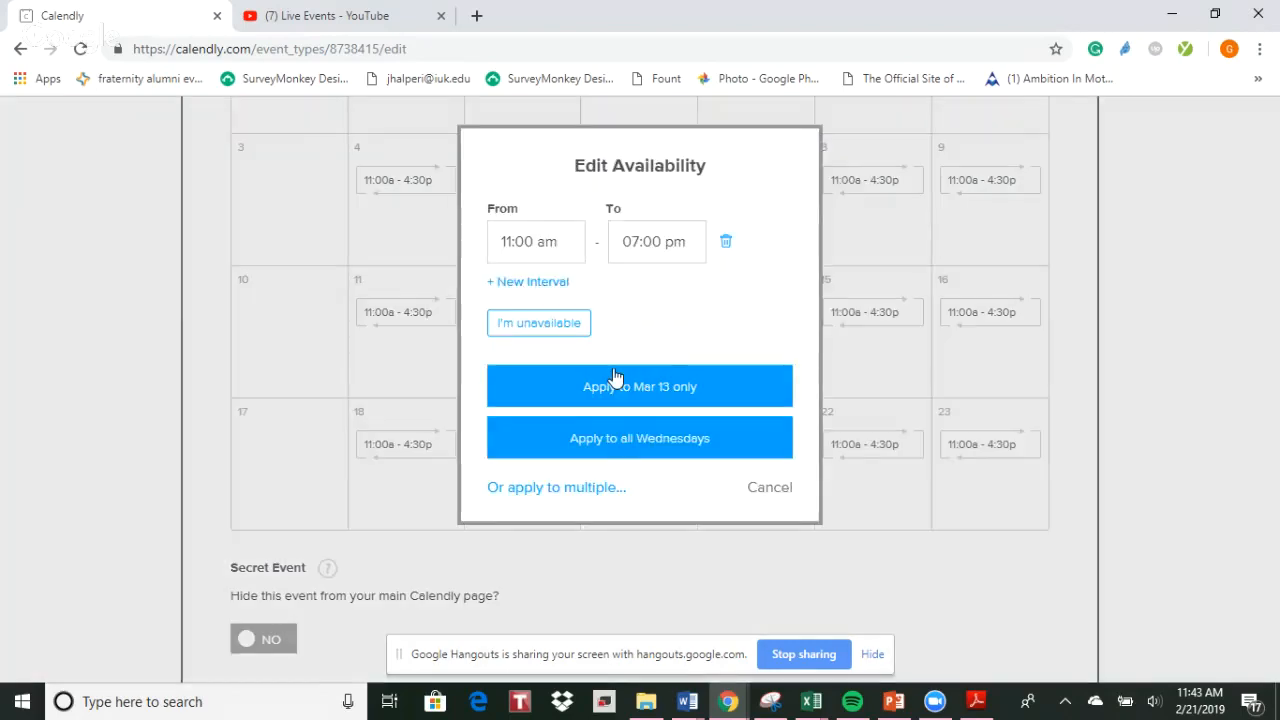
left_click(507, 241)
type("9")
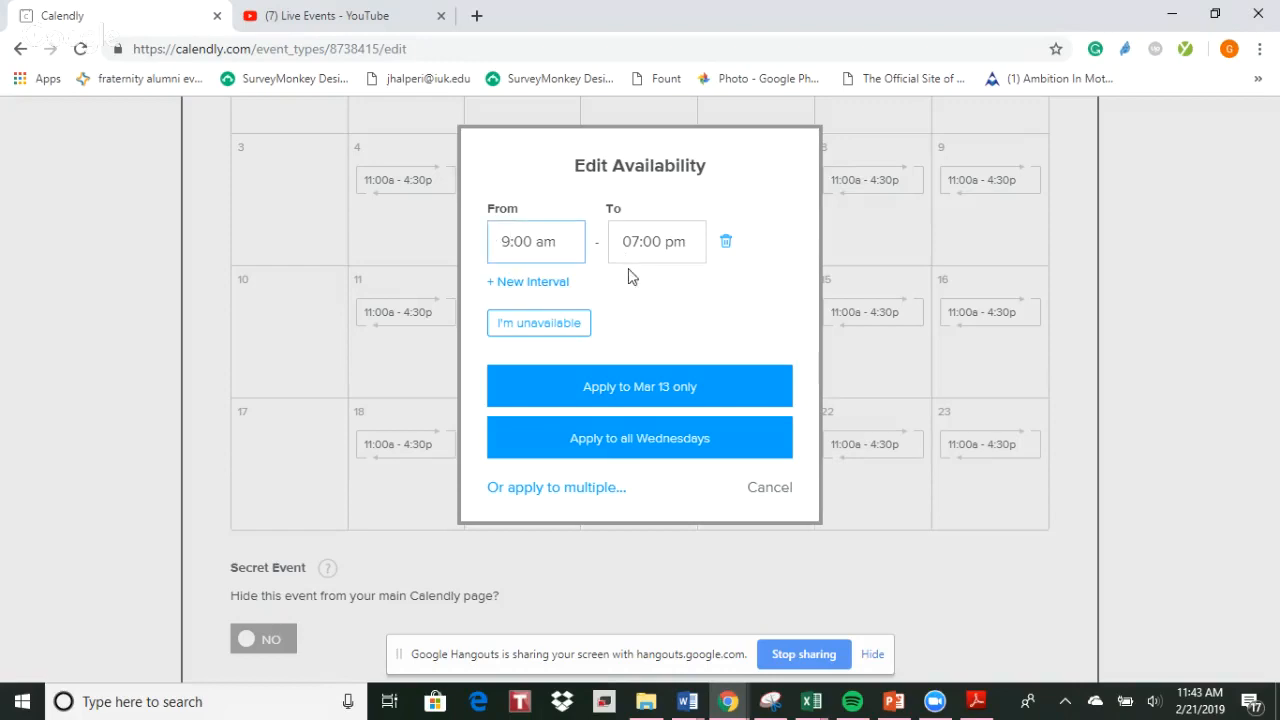
left_click(645, 304)
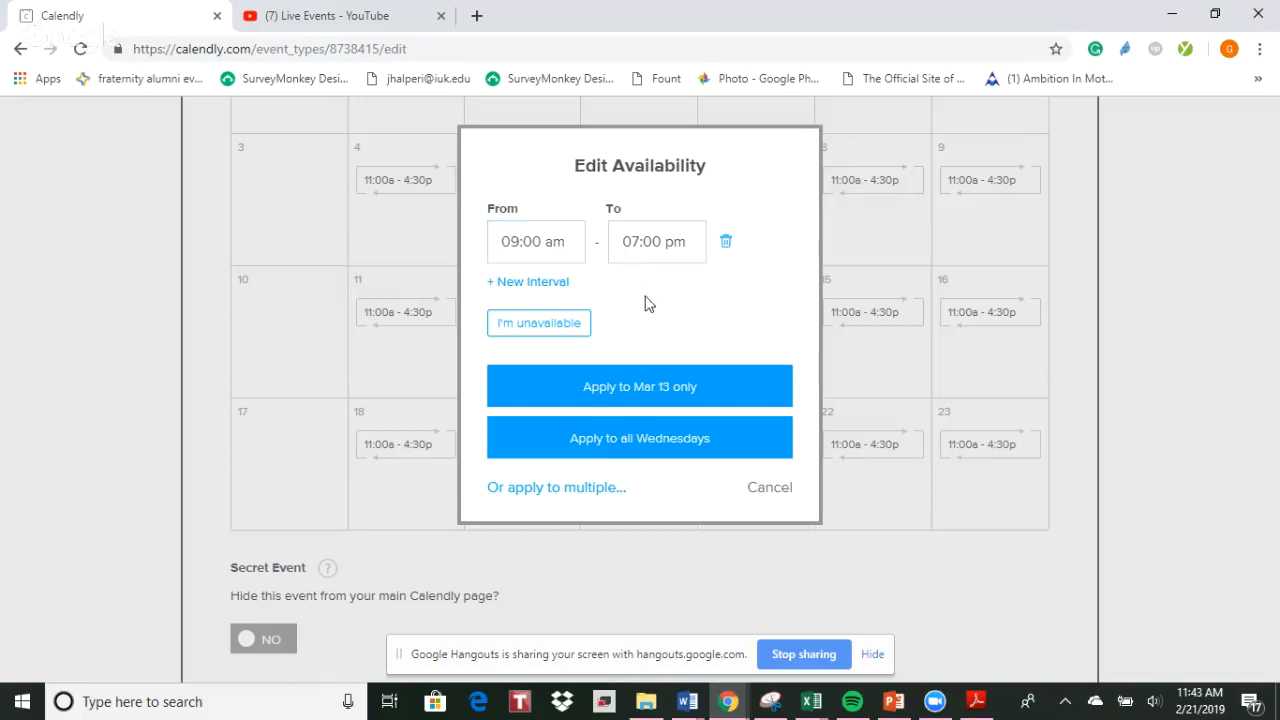
left_click(553, 320)
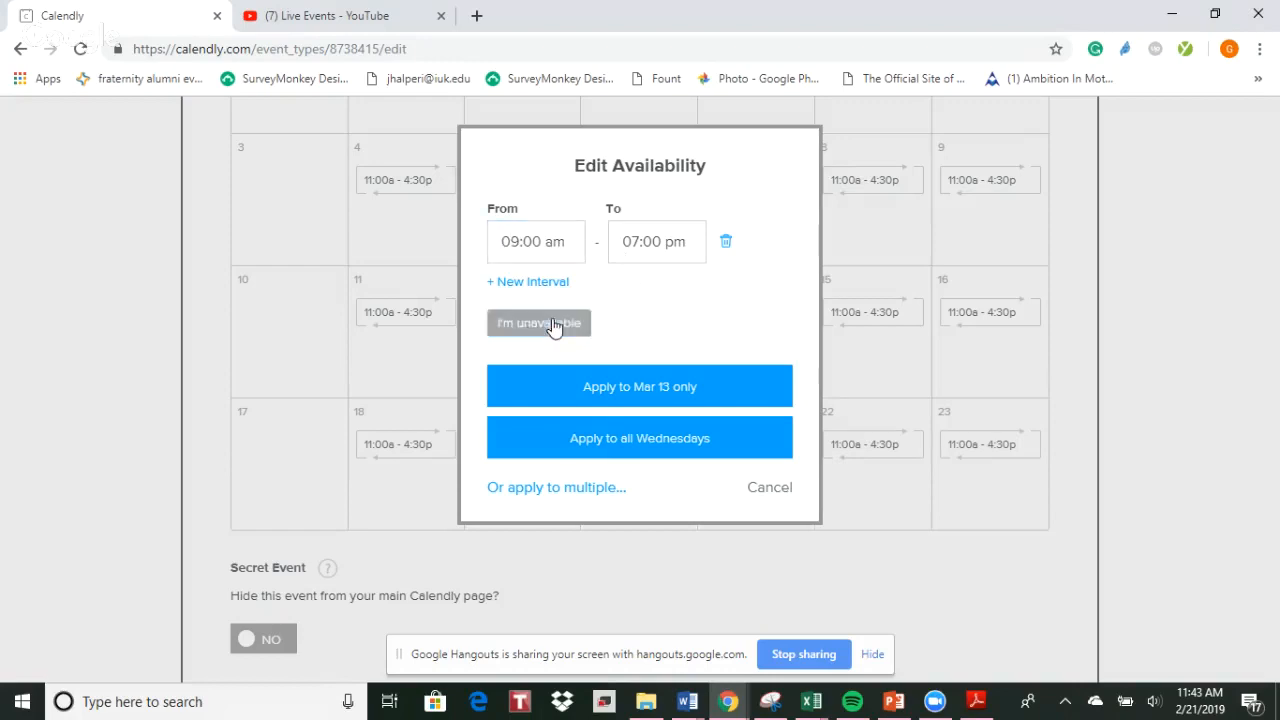
left_click(629, 366)
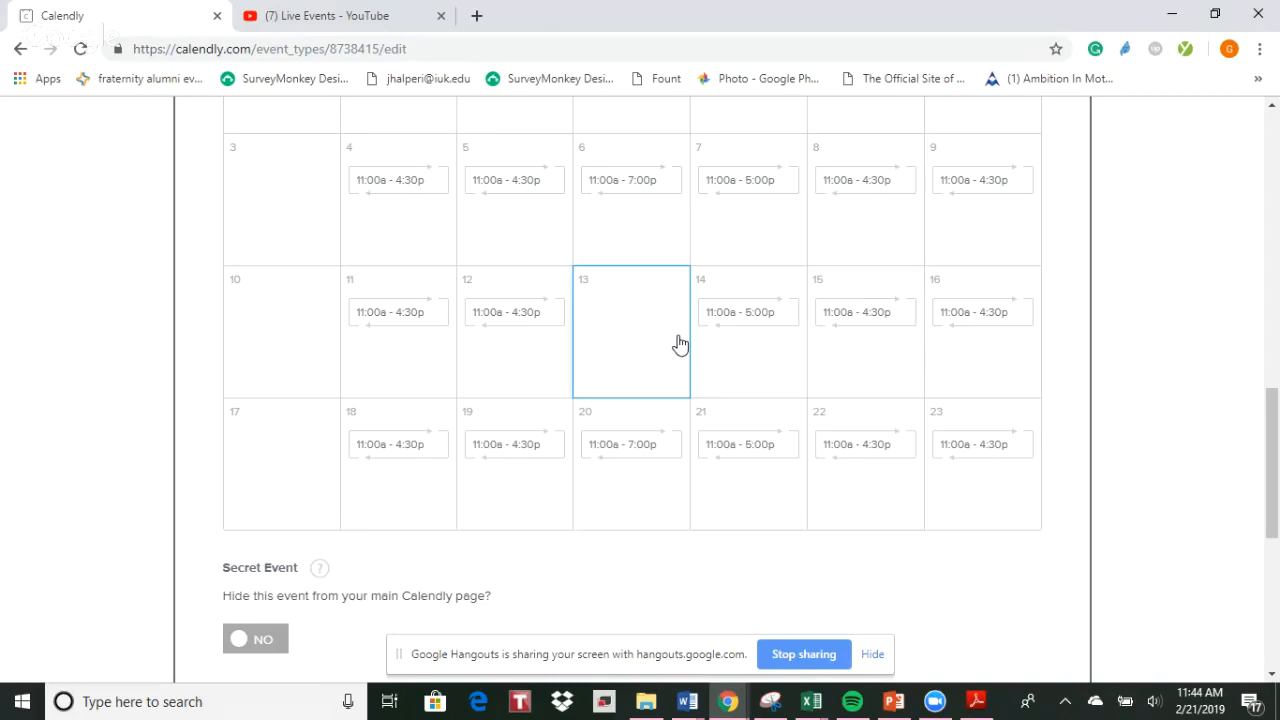
Discard the unsaved March 13 availability change and close the booking settings
scroll(1159, 414, "down", 2)
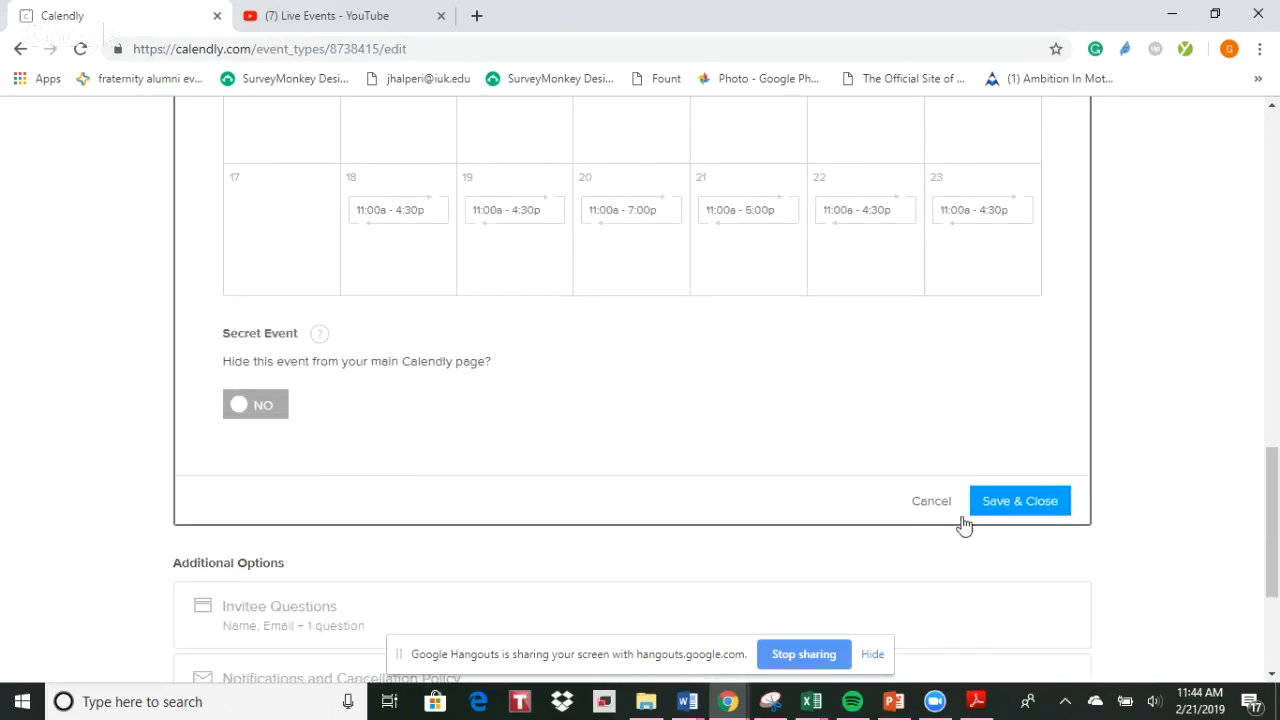
left_click(914, 506)
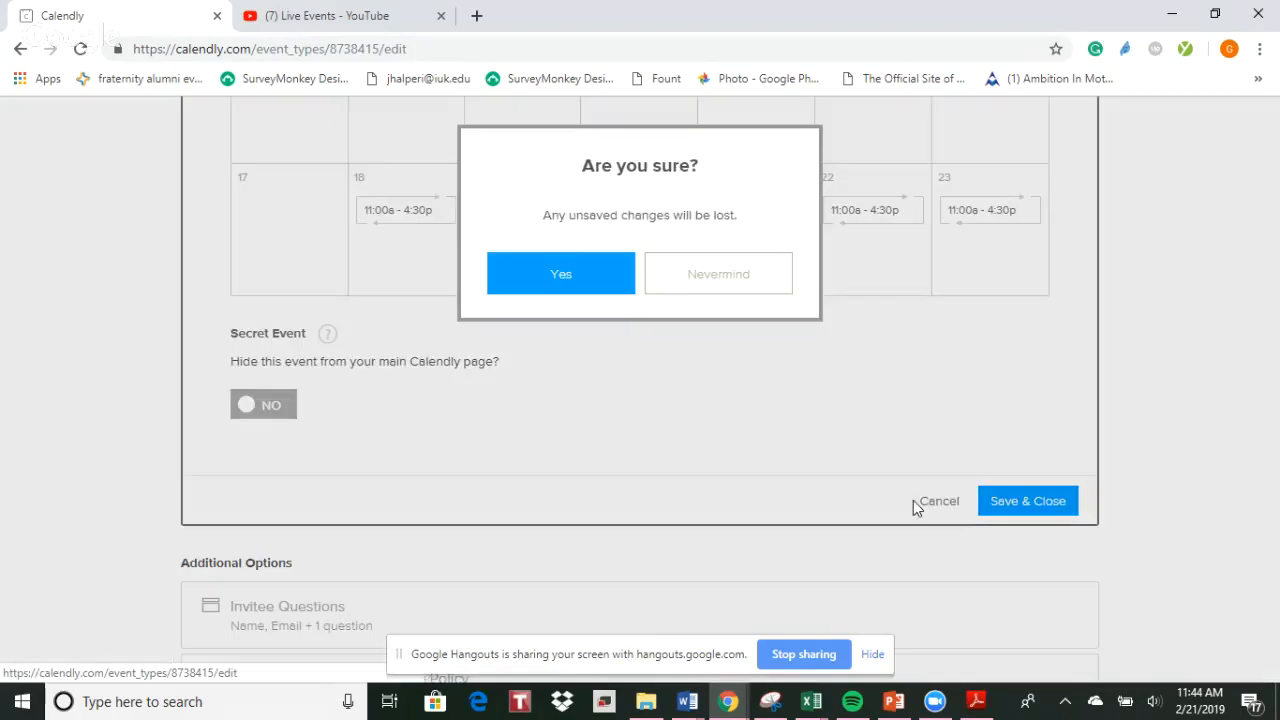
left_click(563, 278)
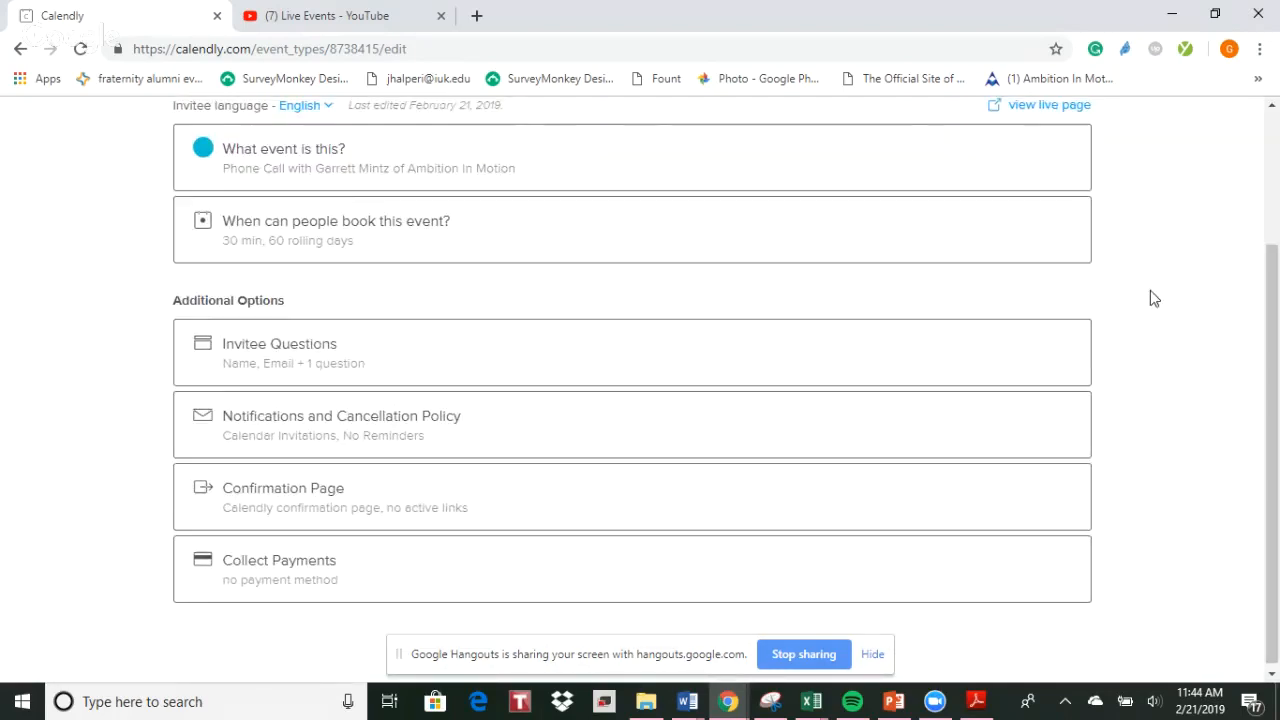
Reopen the event's booking settings, examine the duration, date range and availability calendar, and close them without saving
scroll(1150, 294, "up", 2)
left_click(709, 370)
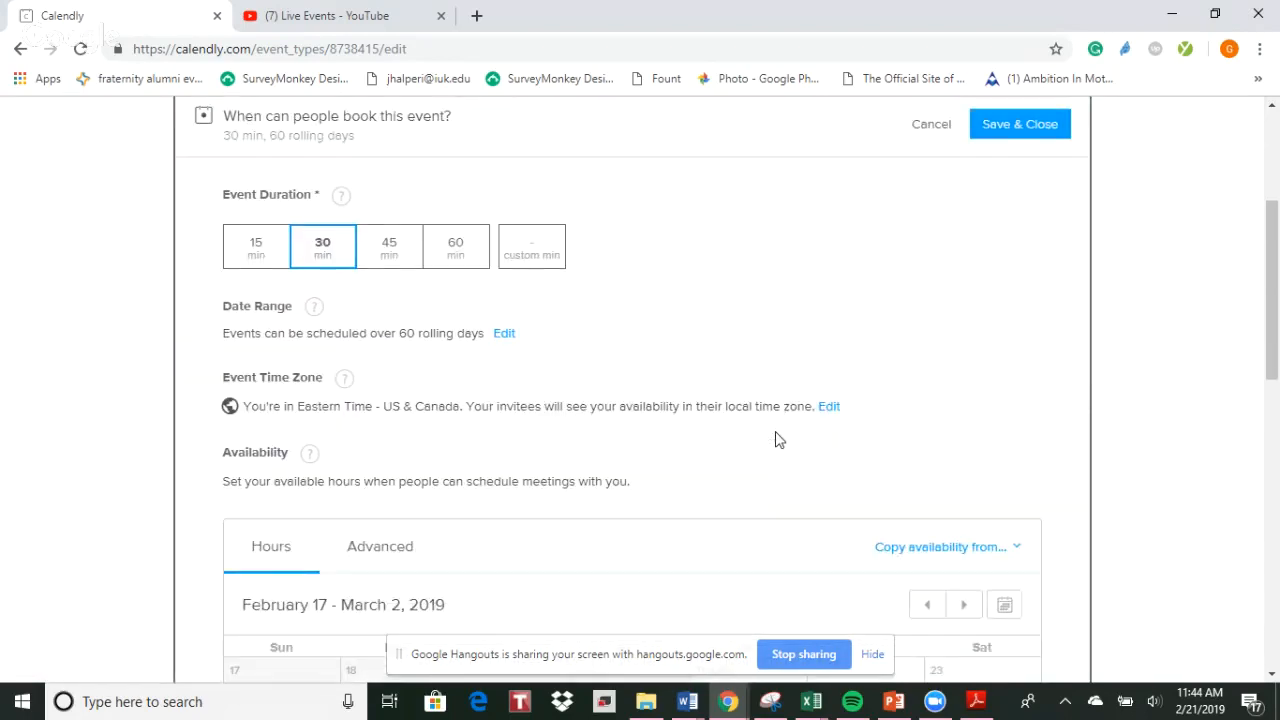
scroll(778, 440, "down", 4)
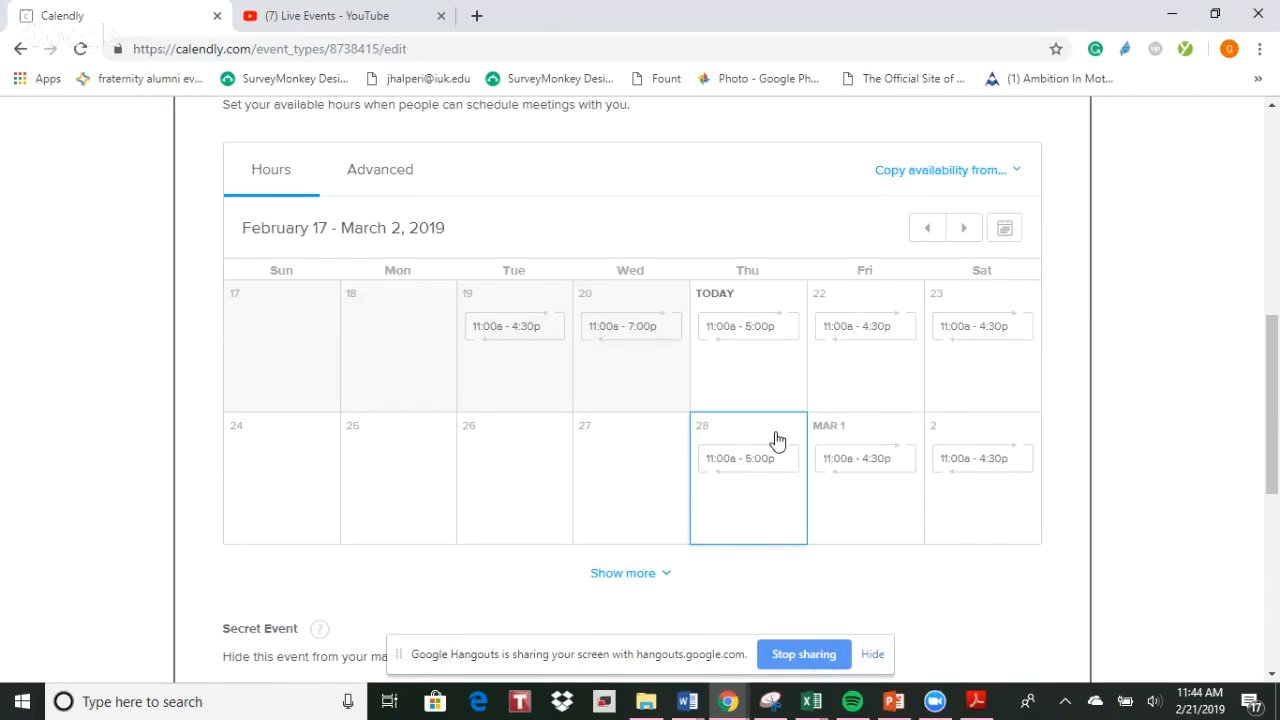
scroll(951, 528, "down", 3)
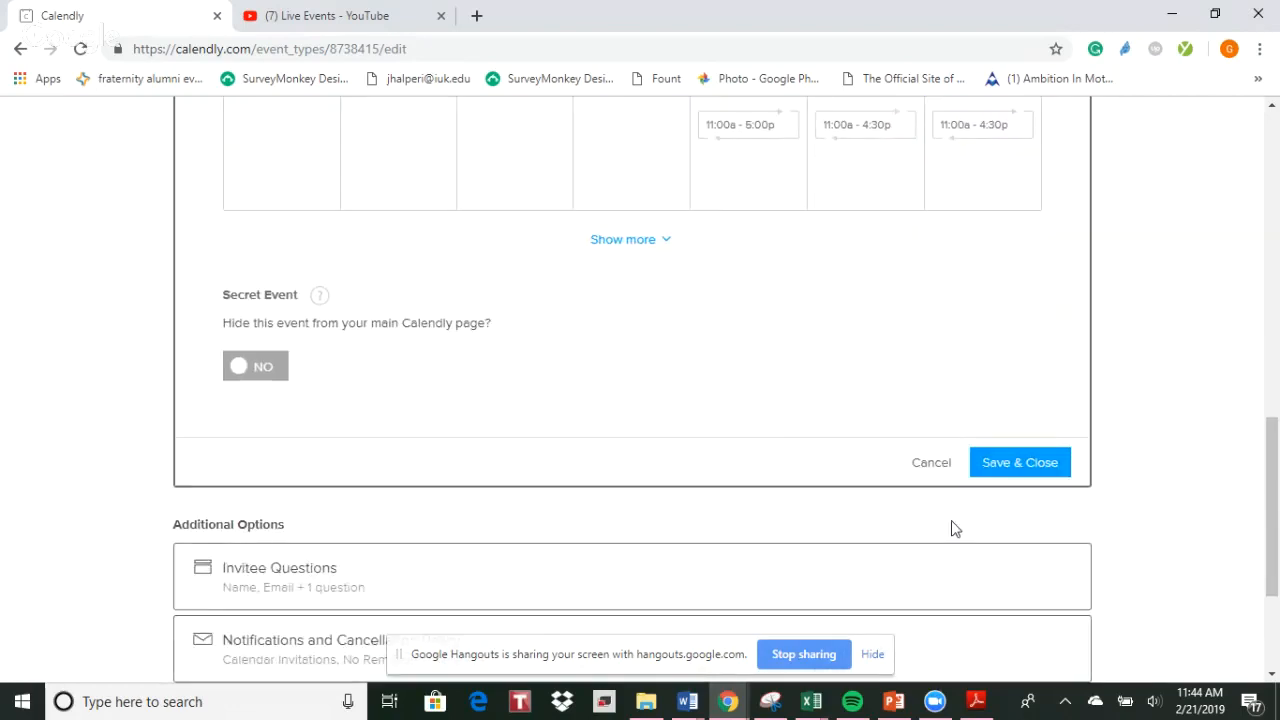
left_click(931, 465)
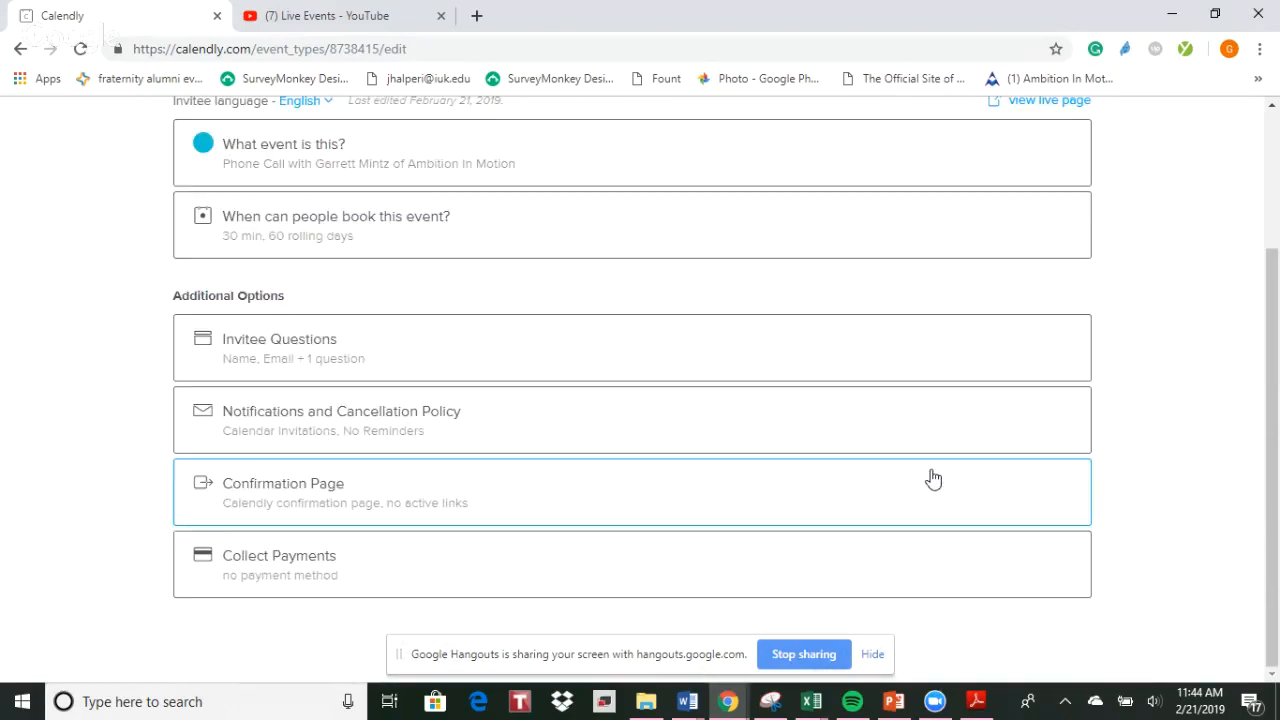
Create a new invitee question reading "What is the topic of our conversation?"
left_click(630, 358)
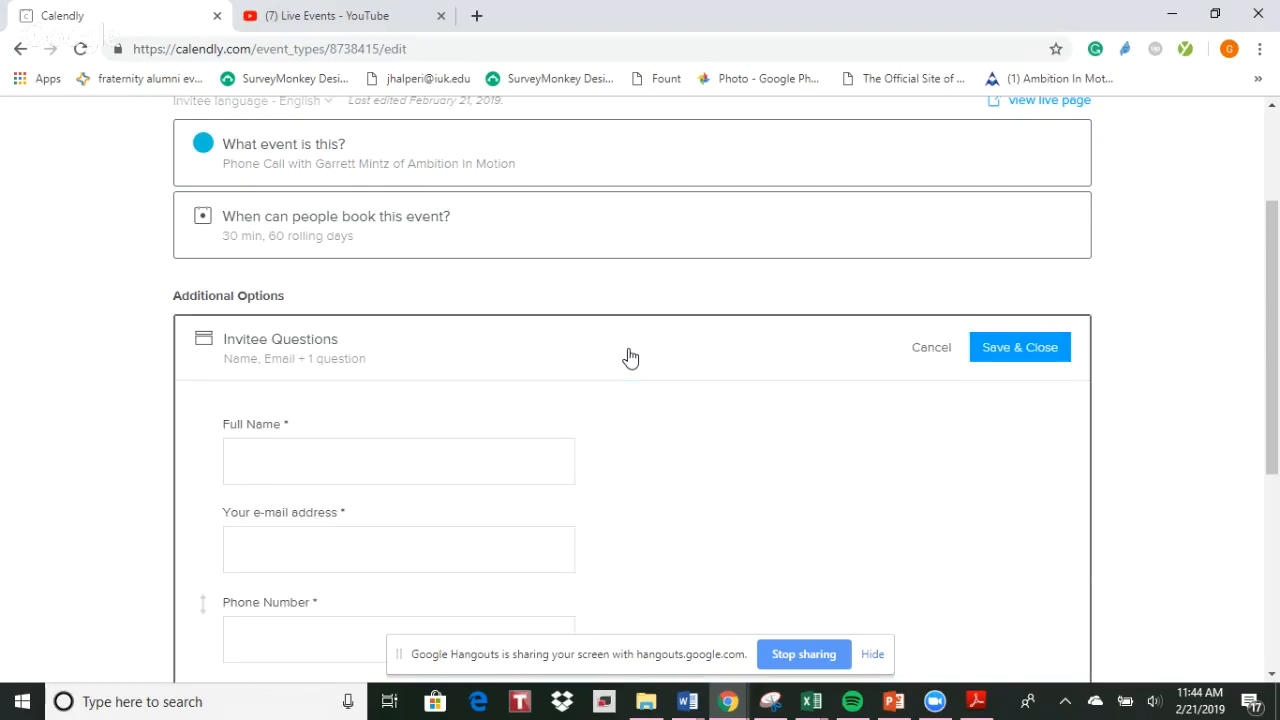
scroll(755, 463, "down", 2)
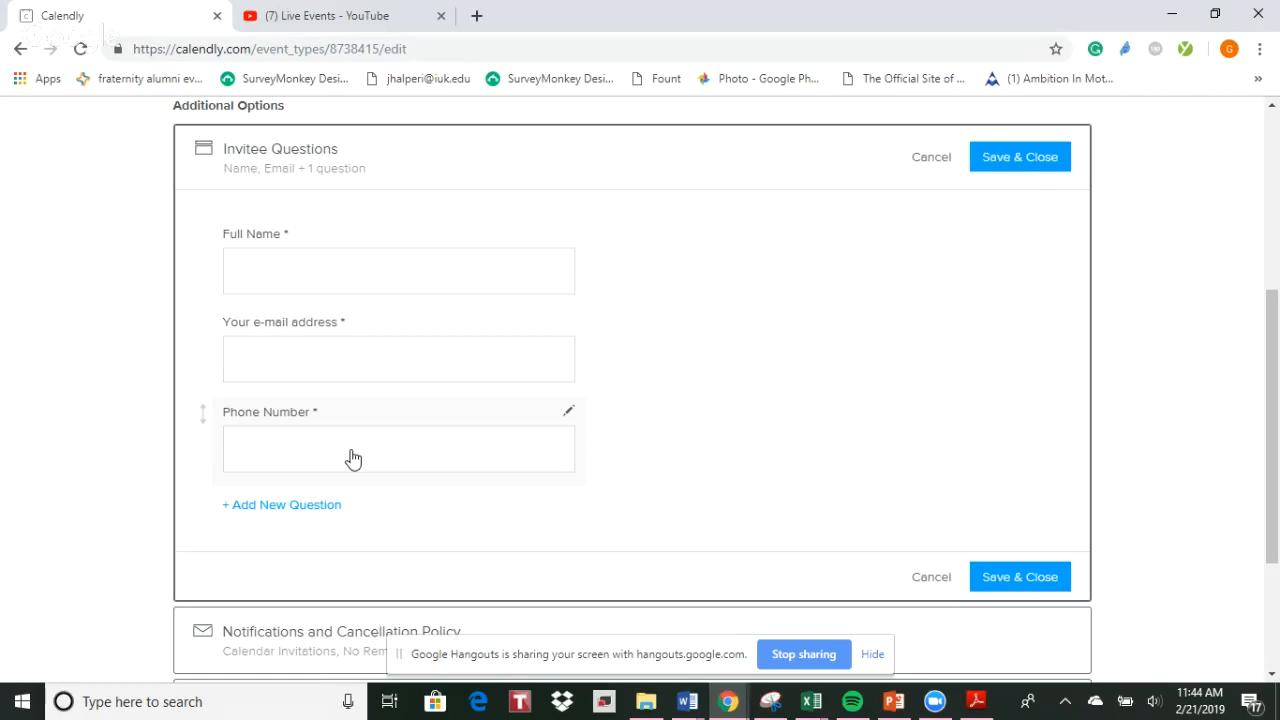
left_click(284, 505)
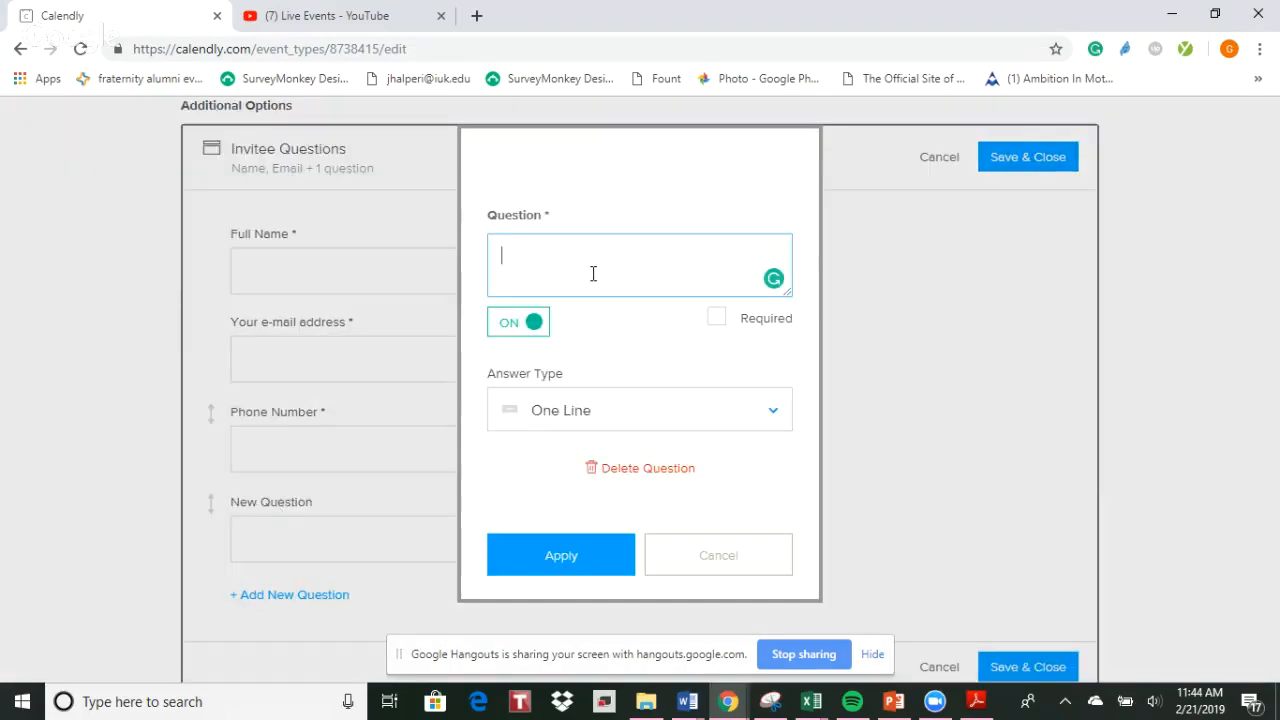
type("Wgat")
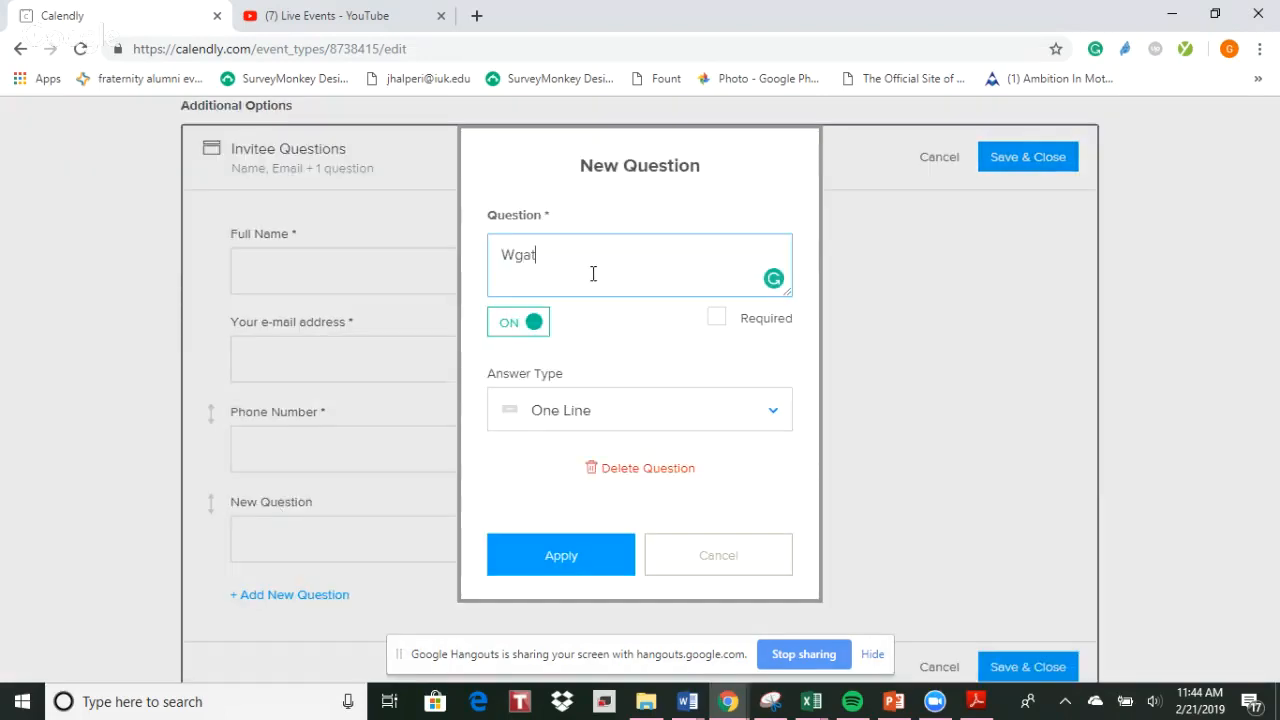
key("BackSpace")
key("BackSpace")
key("BackSpace")
type("hat is the purup")
key("BackSpace")
key("BackSpace")
type("pose of ou")
key("BackSpace")
key("BackSpace")
key("BackSpace")
key("BackSpace")
key("BackSpace")
key("BackSpace")
key("BackSpace")
key("BackSpace")
key("BackSpace")
key("BackSpace")
key("BackSpace")
key("BackSpace")
key("BackSpace")
type("topic of our conversation?")
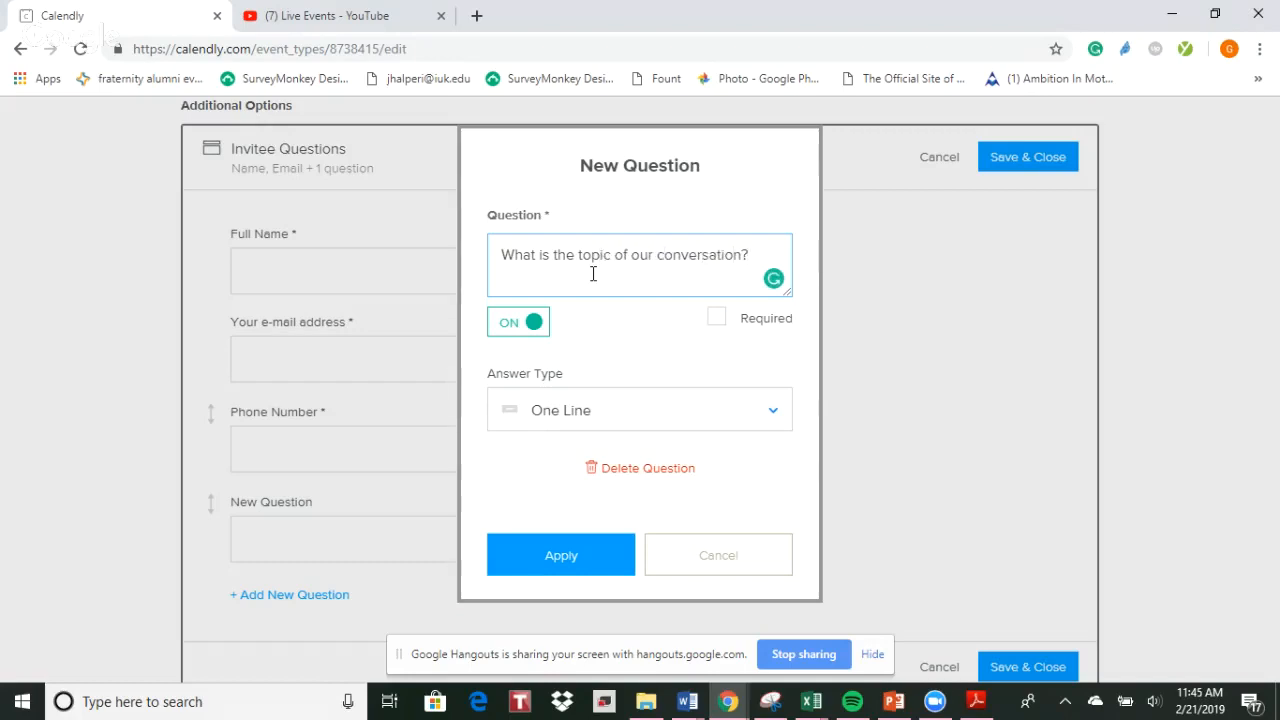
Set the new question's answer type to Multiple Lines and apply the question to the invitee form
left_click(641, 414)
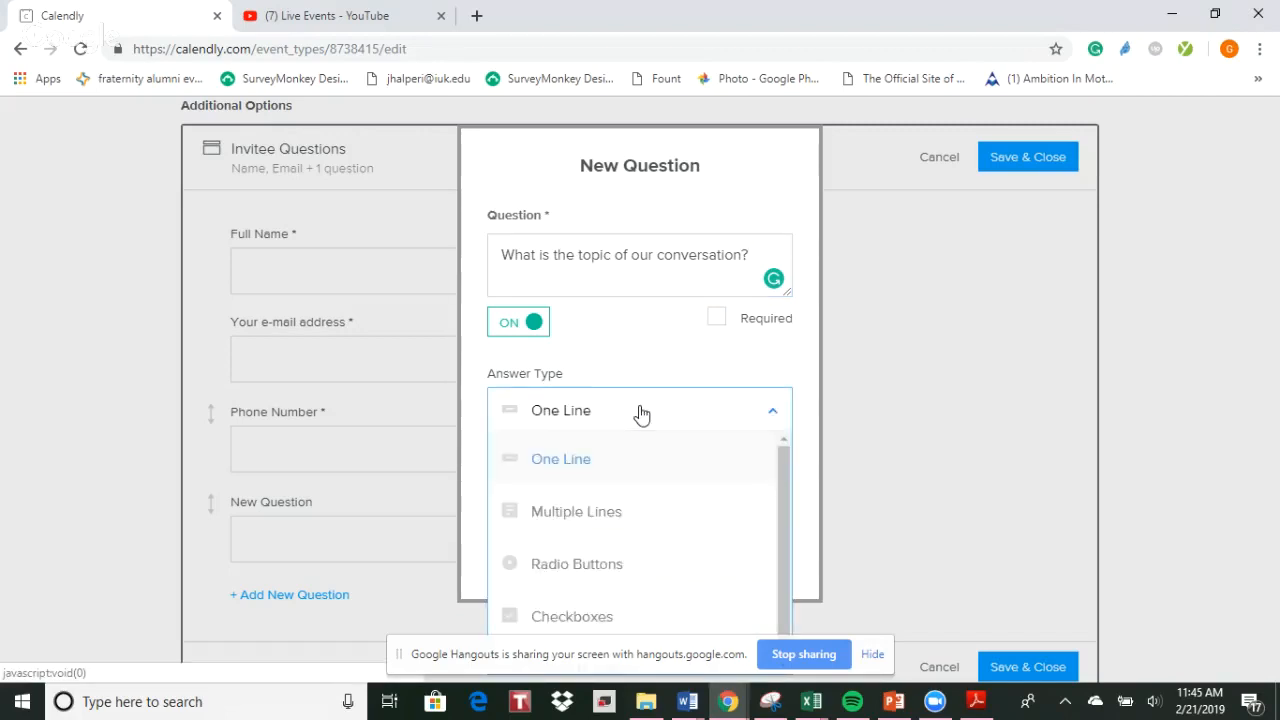
left_click(617, 511)
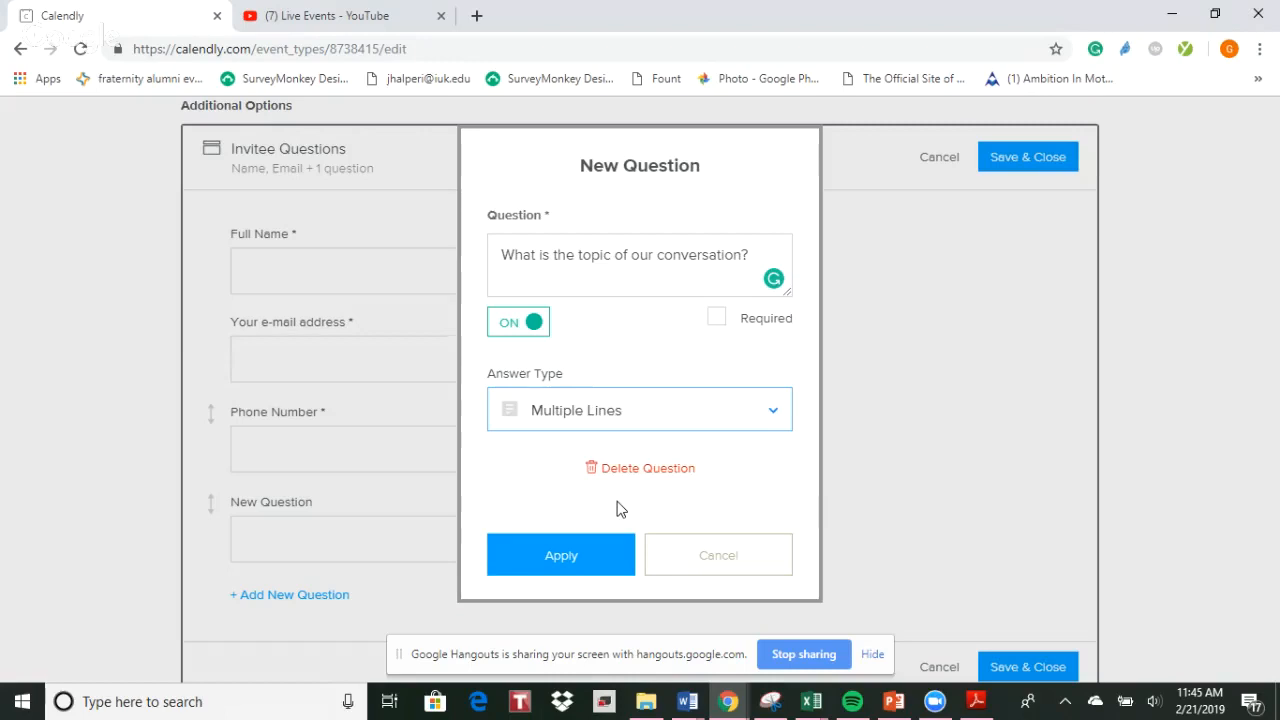
left_click(600, 562)
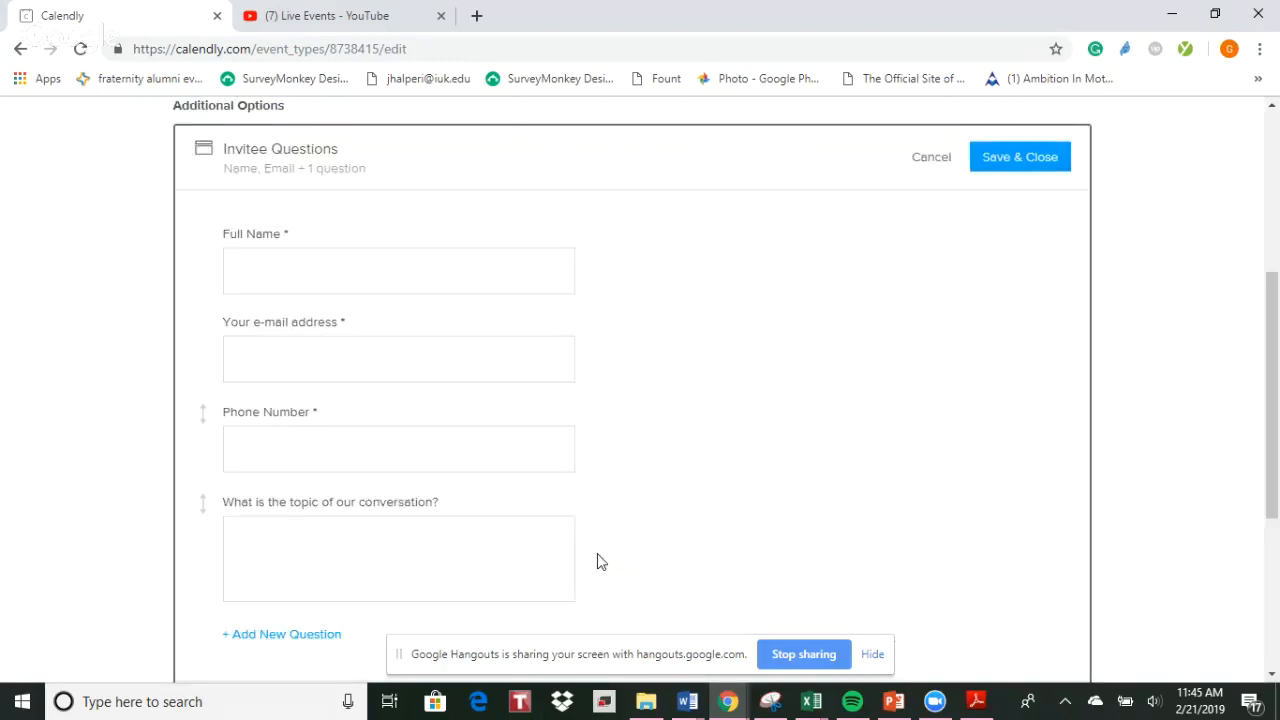
Make the conversation topic question required and discard all unsaved invitee question changes
left_click(384, 540)
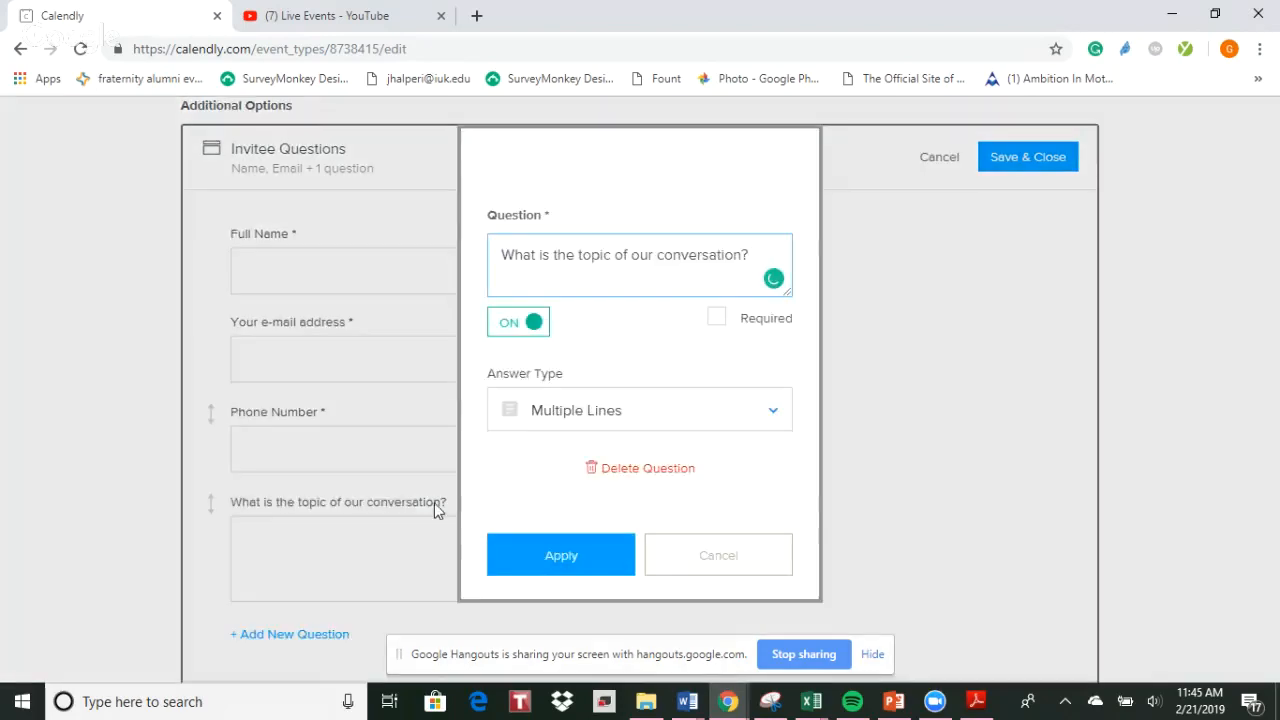
left_click(716, 319)
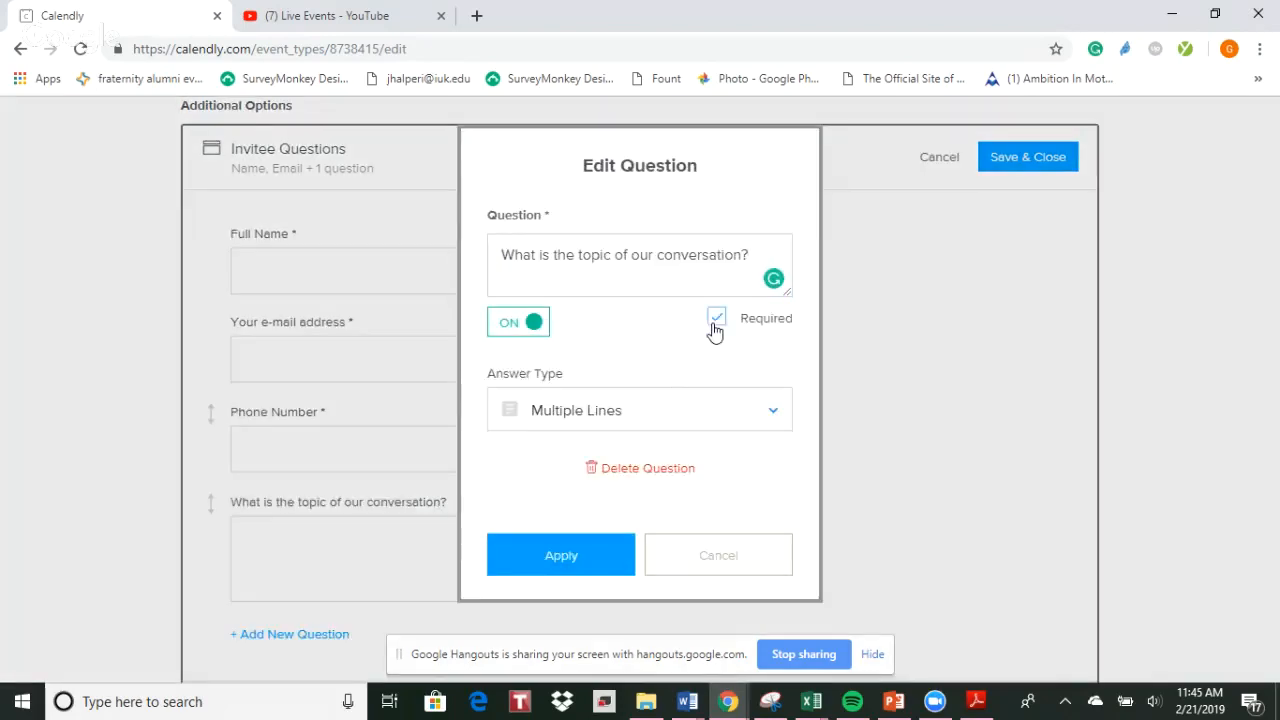
left_click(569, 562)
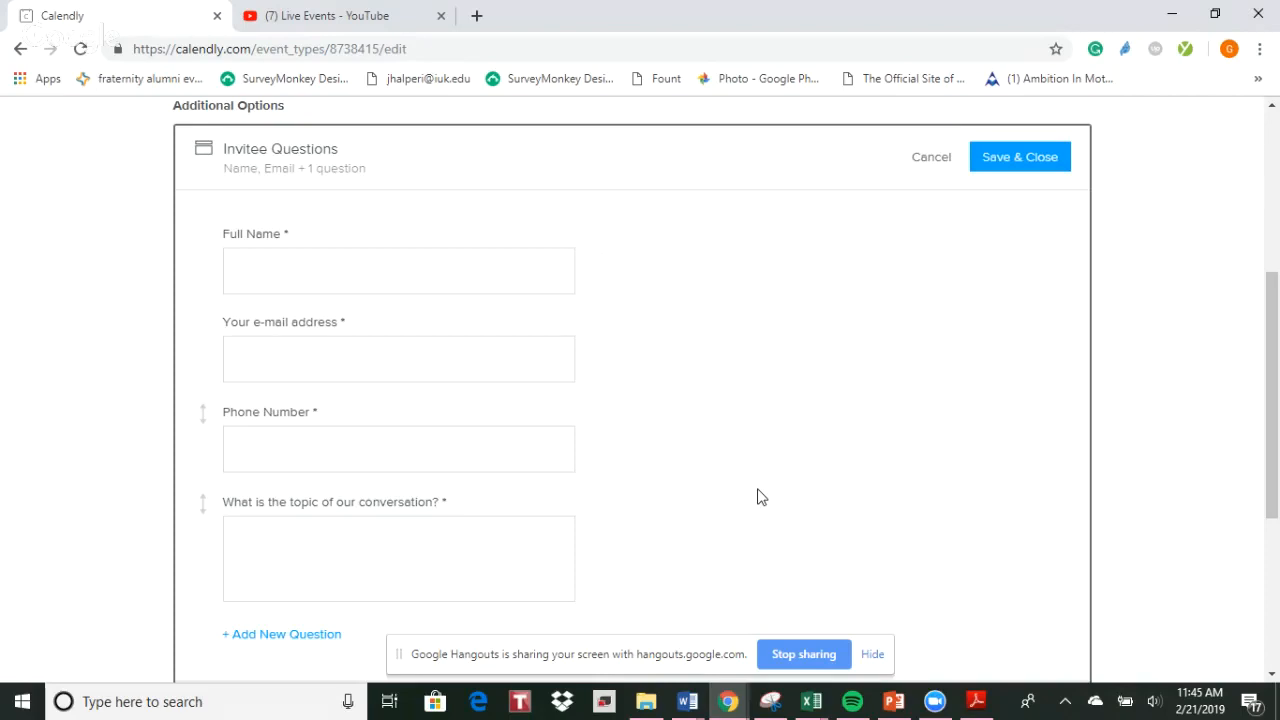
left_click(925, 166)
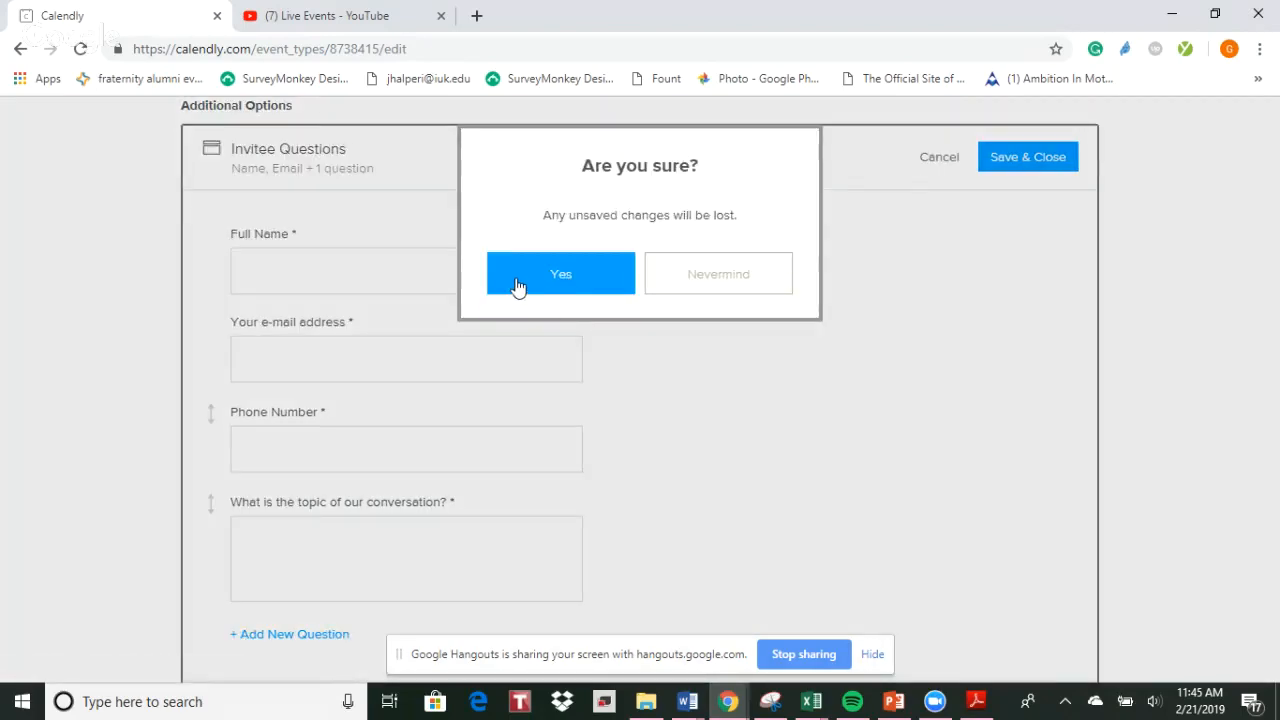
left_click(518, 287)
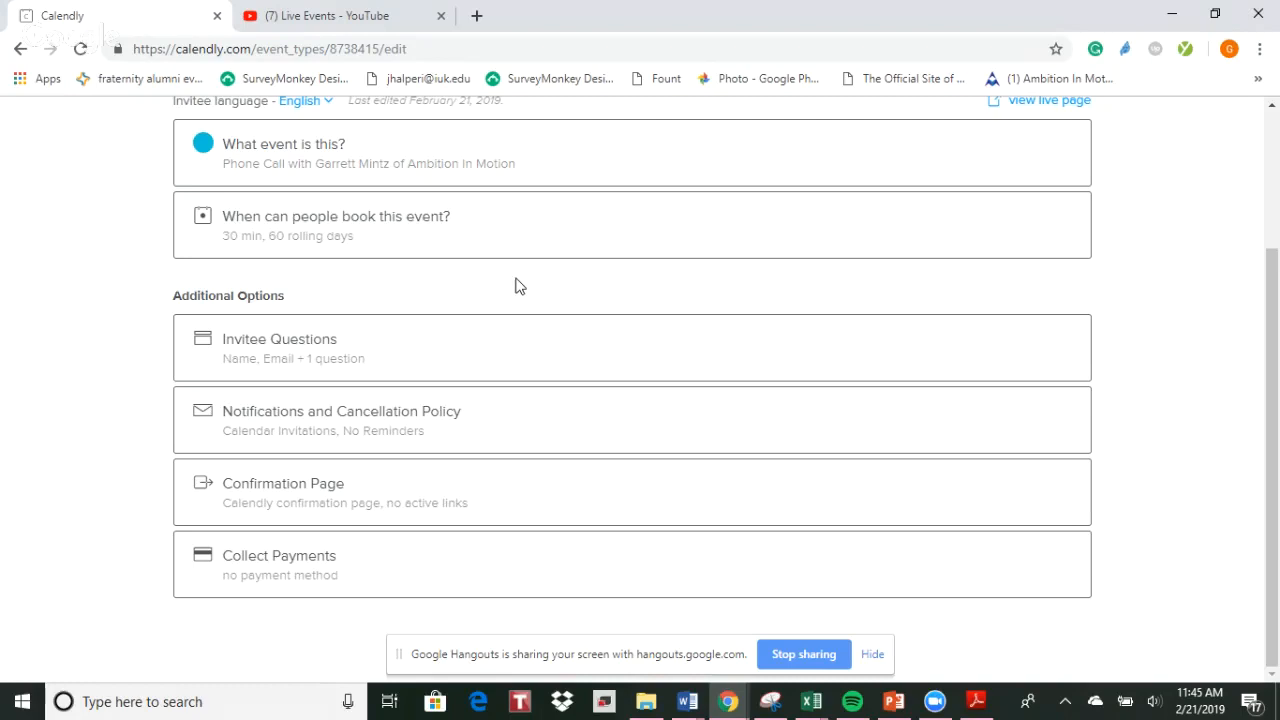
Examine the event's name, location, description, link and color settings, and close them without saving
scroll(622, 303, "up", 1)
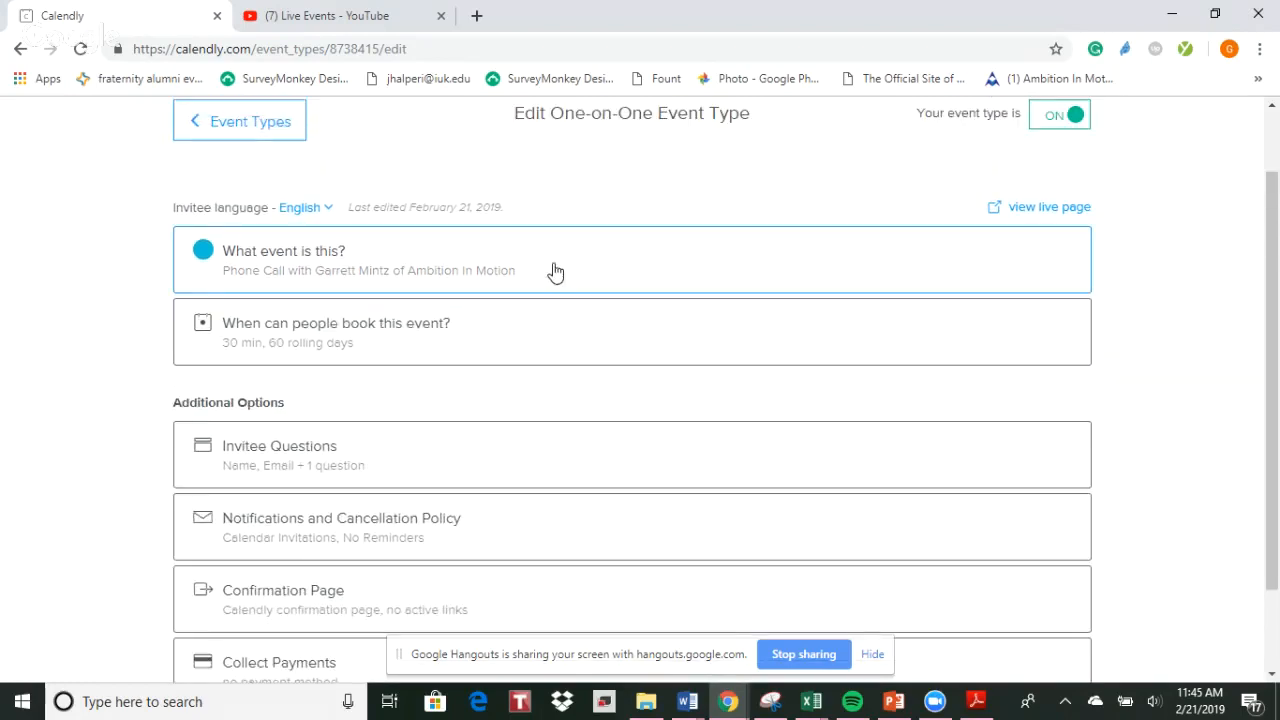
left_click(555, 272)
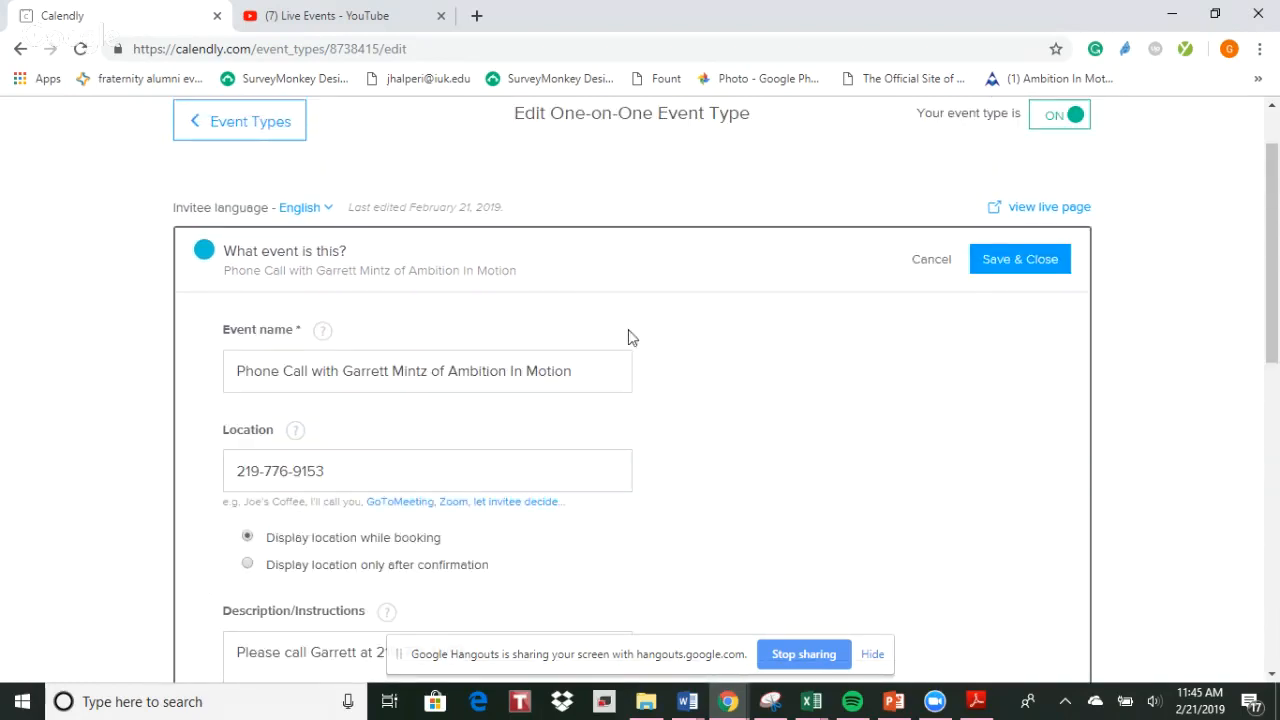
scroll(778, 418, "down", 1)
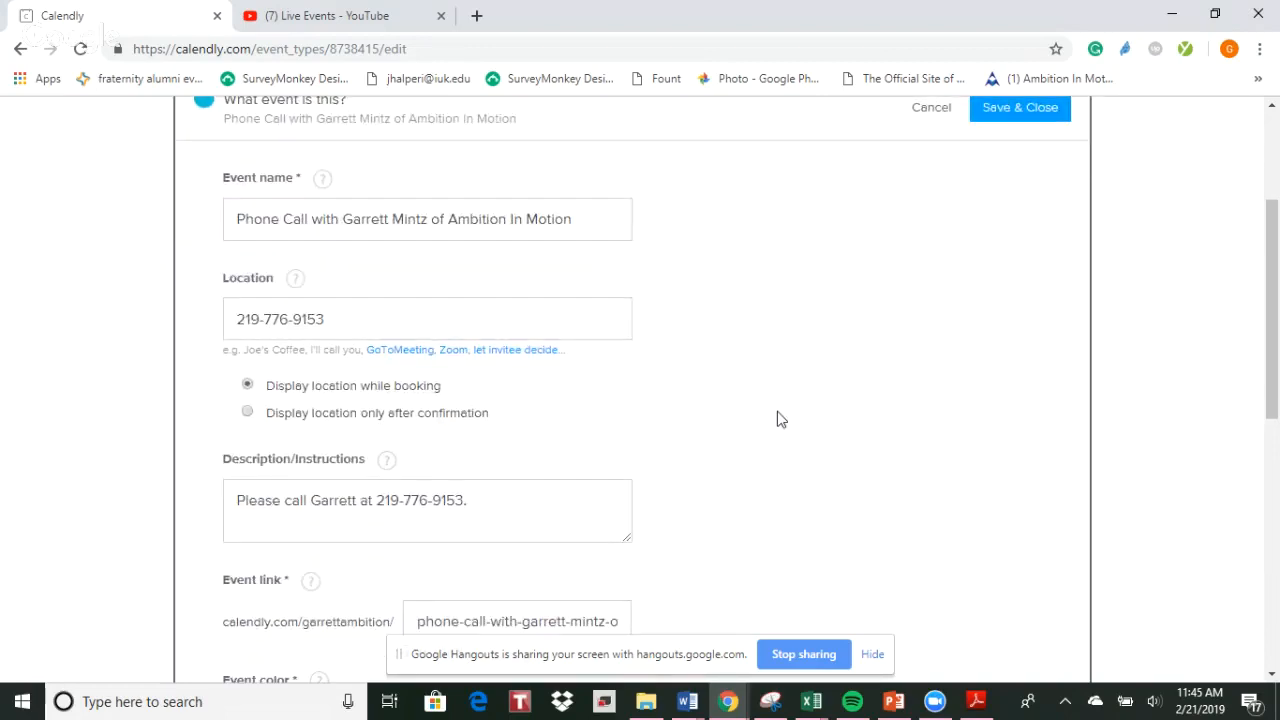
scroll(778, 418, "down", 2)
scroll(781, 418, "down", 2)
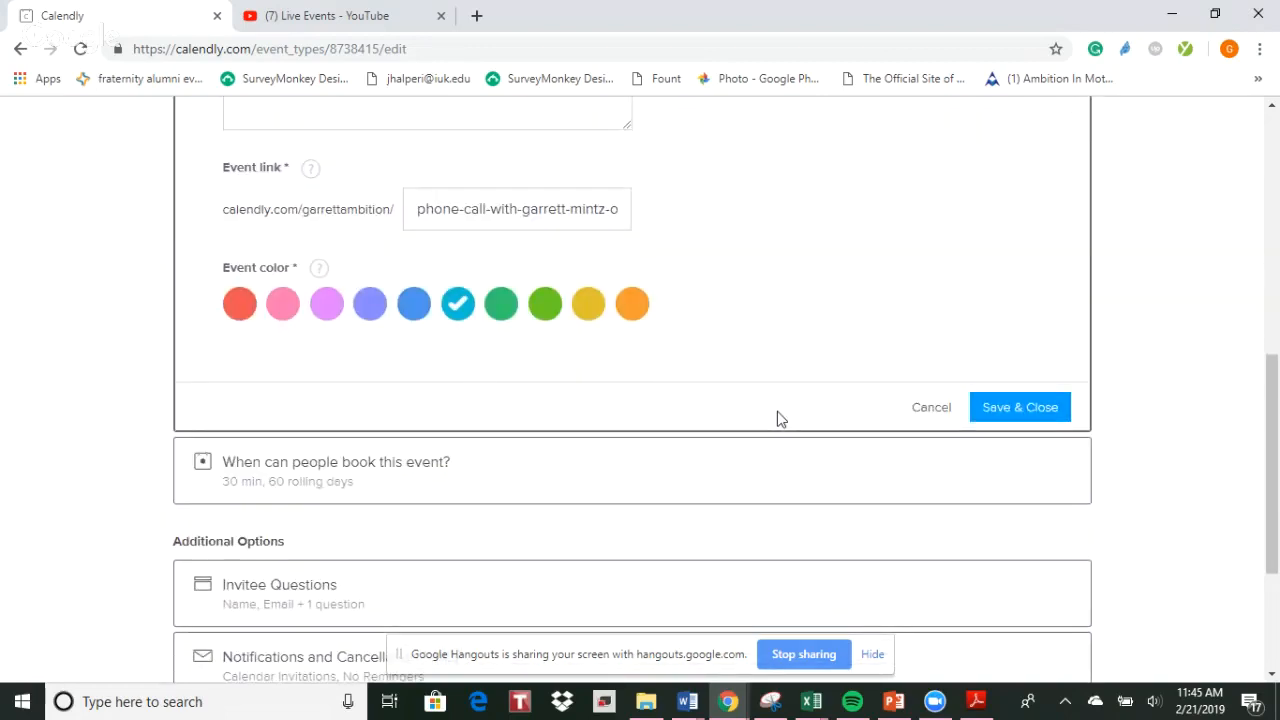
scroll(838, 289, "up", 2)
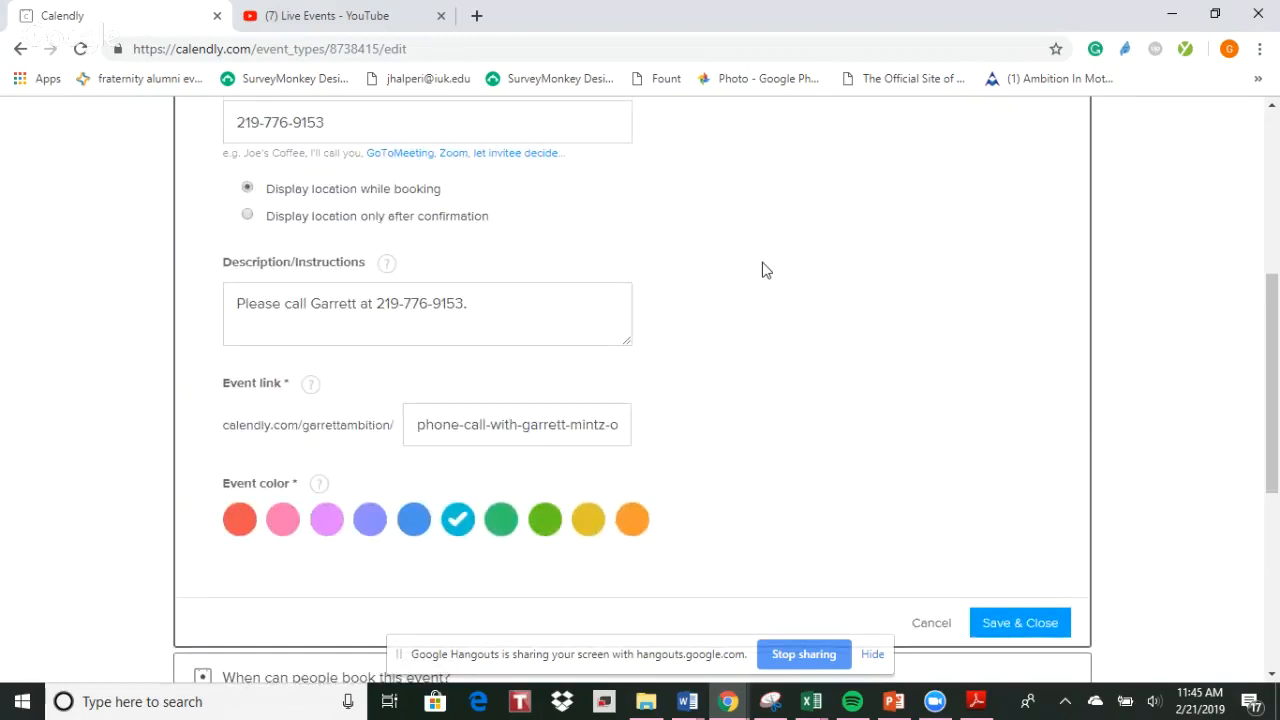
scroll(762, 270, "up", 2)
scroll(762, 270, "up", 1)
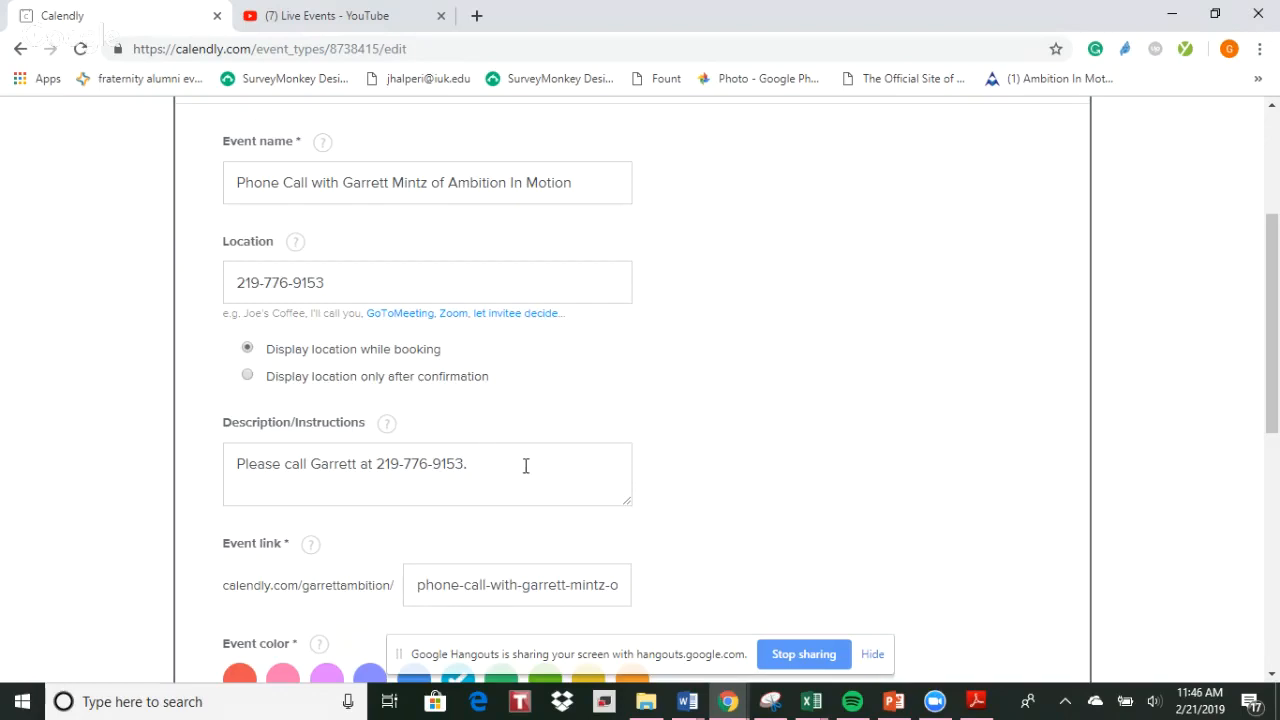
scroll(738, 417, "up", 2)
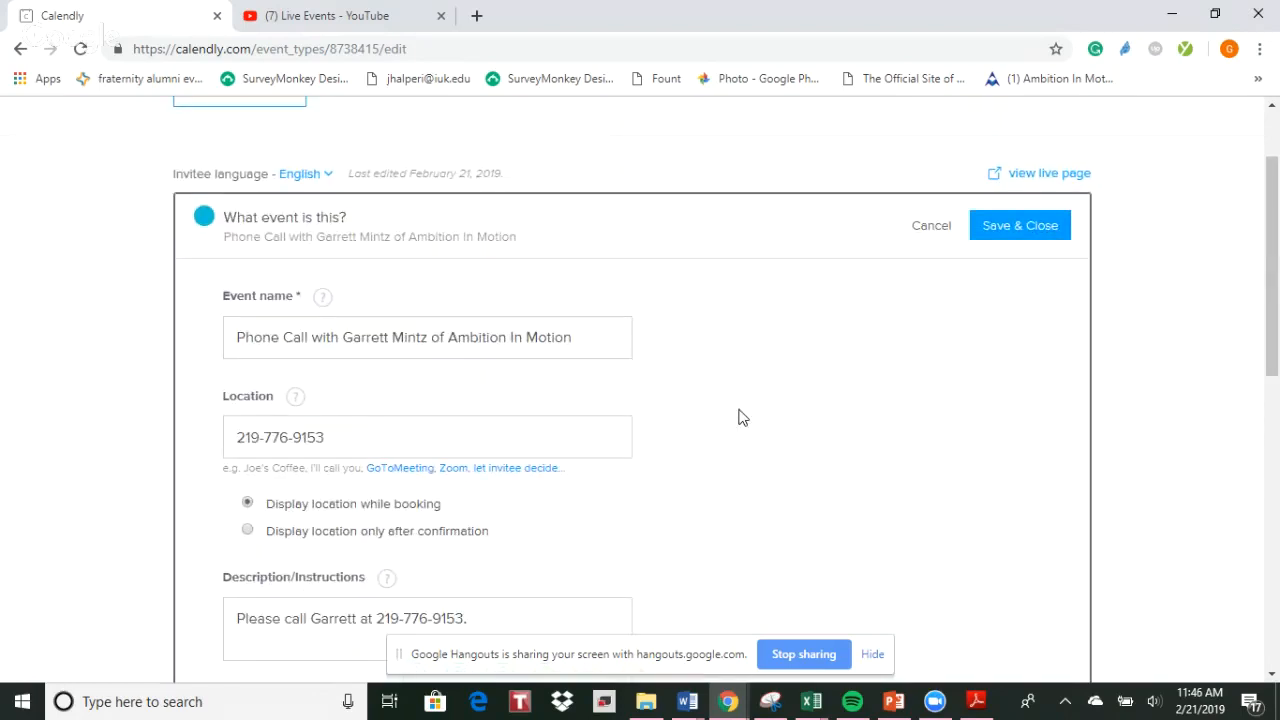
scroll(738, 417, "down", 5)
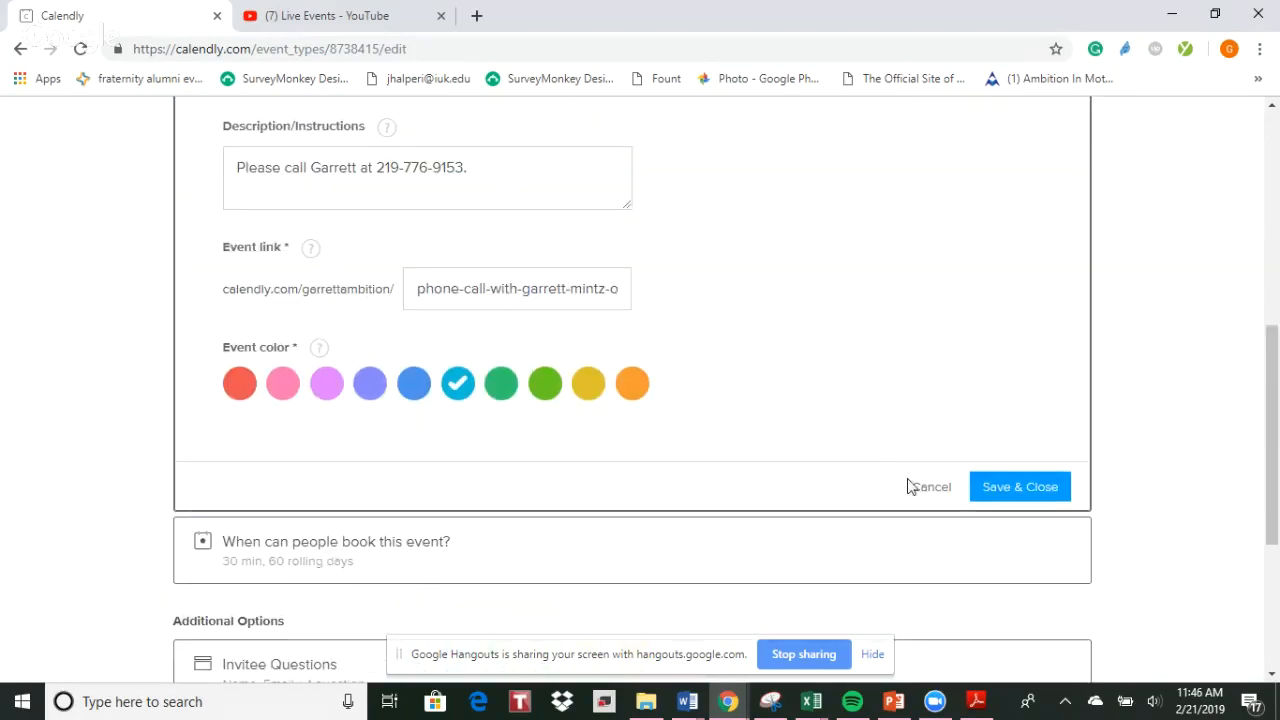
left_click(913, 487)
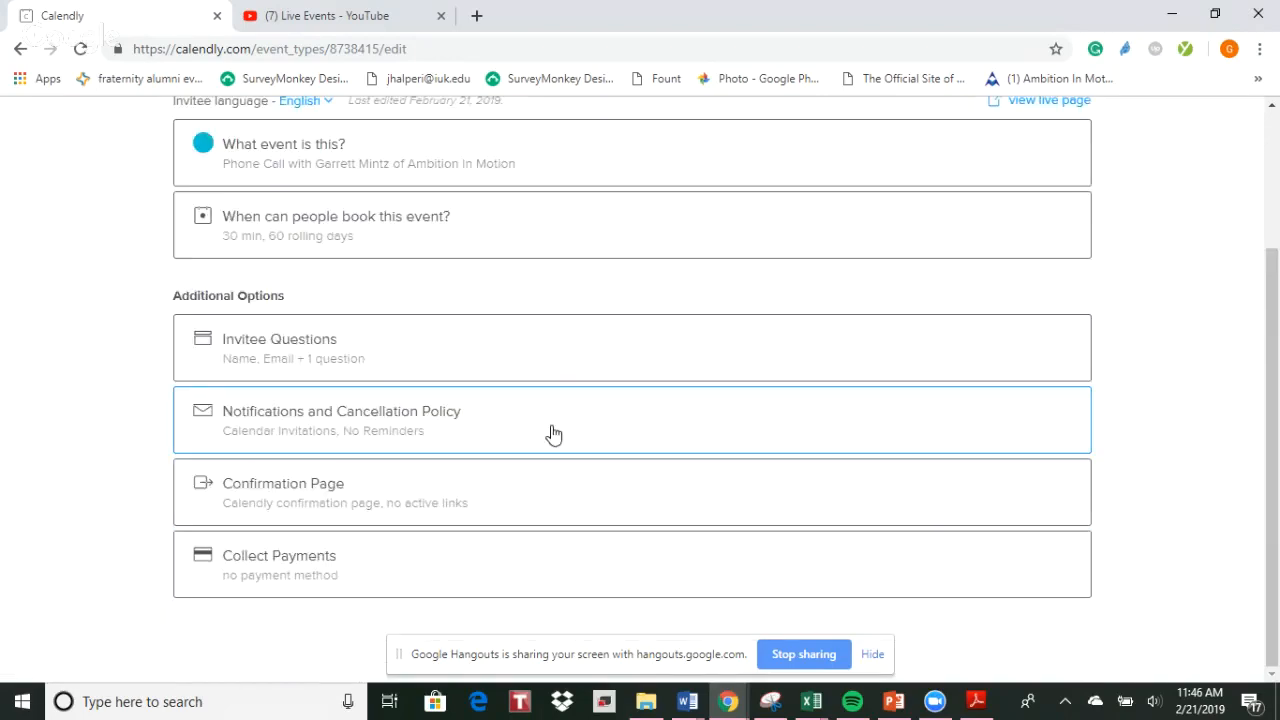
Examine when people can book the event, including the advanced availability settings for increments, daily maximum and scheduling notice
scroll(552, 432, "up", 2)
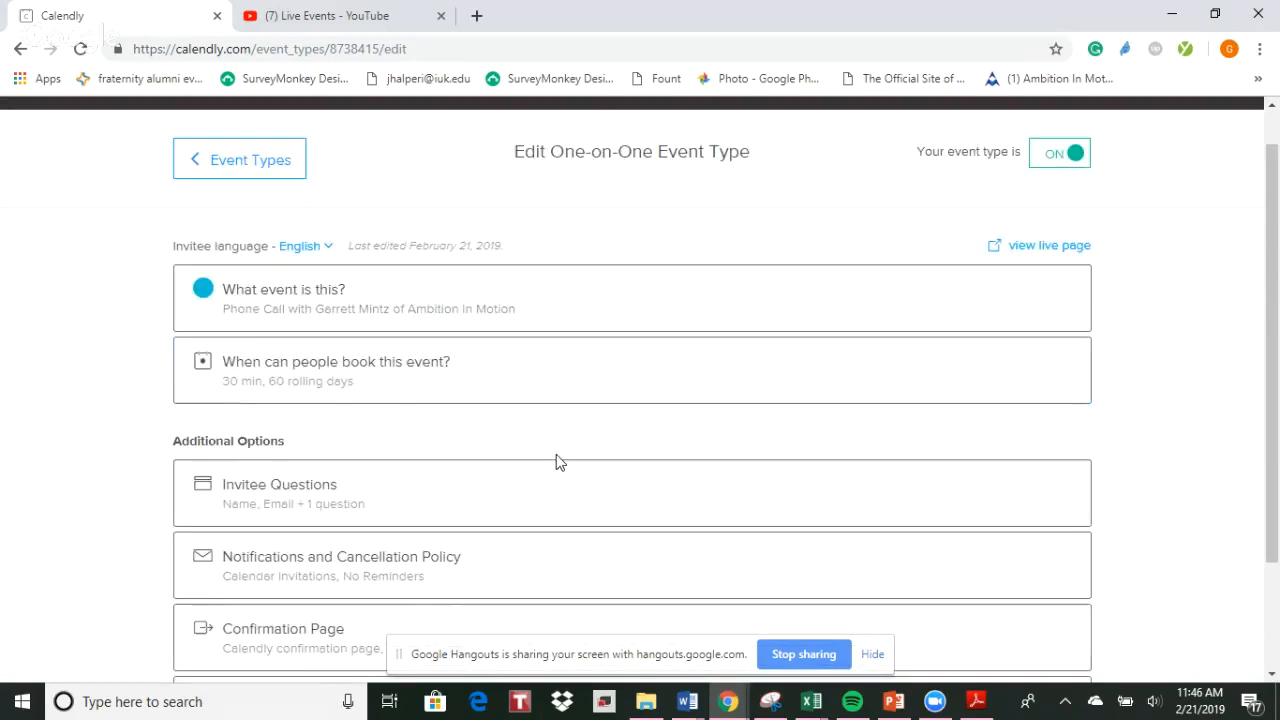
scroll(558, 461, "up", 1)
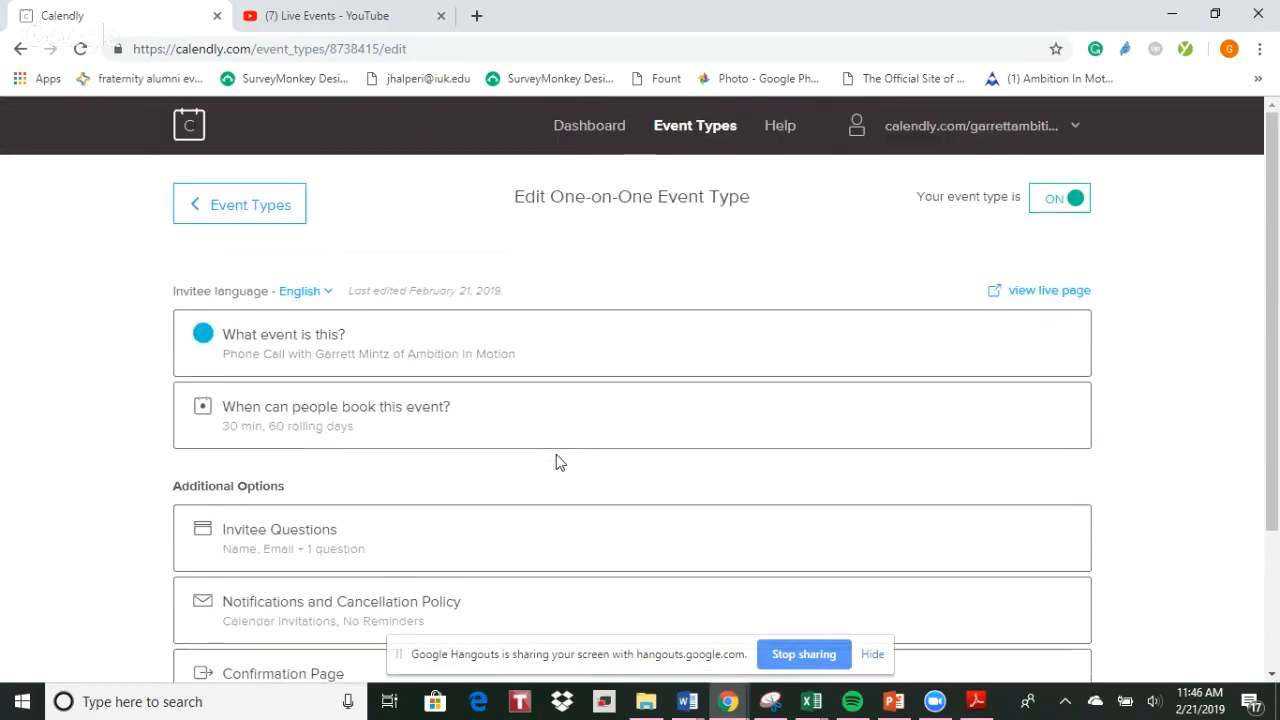
left_click(467, 430)
scroll(800, 515, "down", 1)
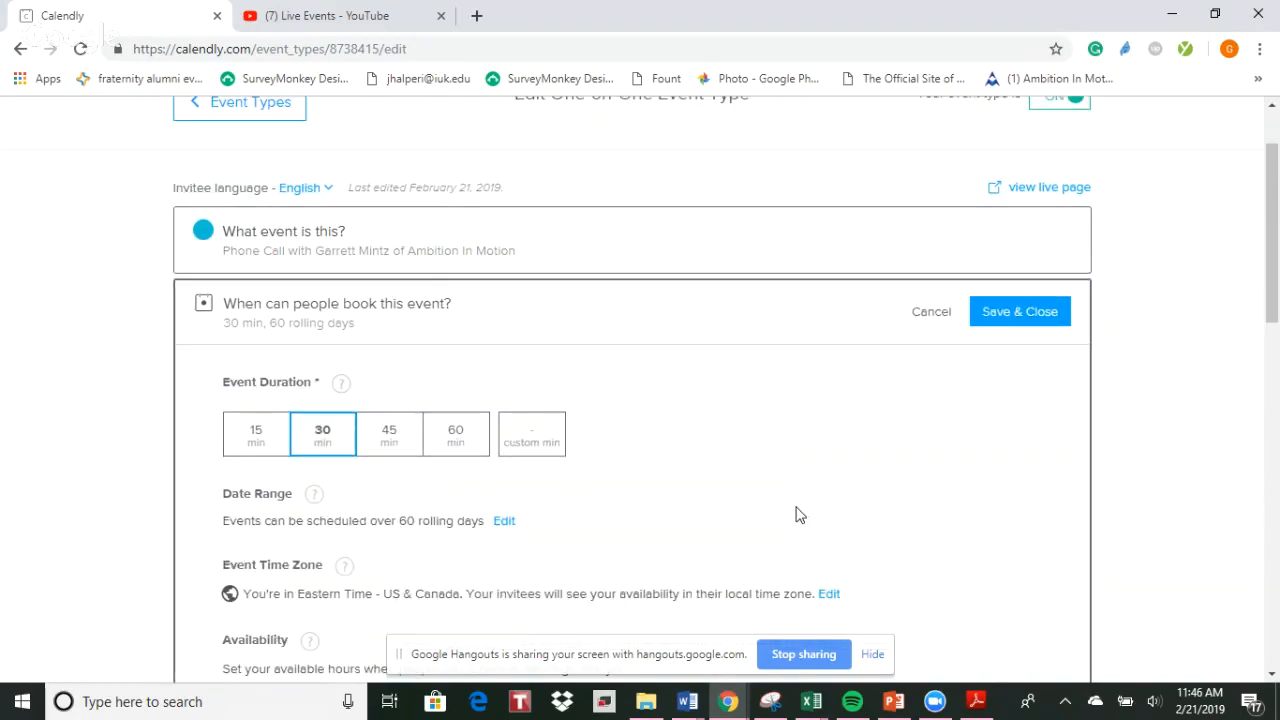
scroll(911, 506, "down", 2)
scroll(910, 498, "down", 7)
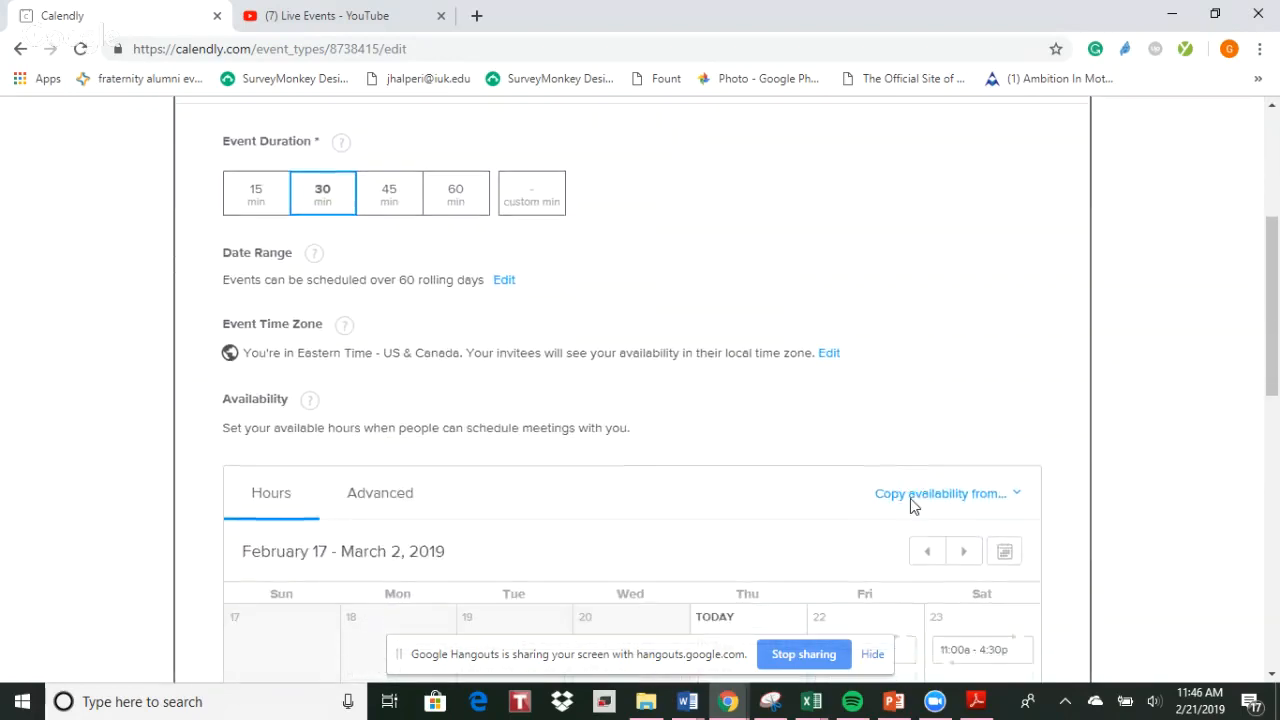
scroll(910, 506, "up", 4)
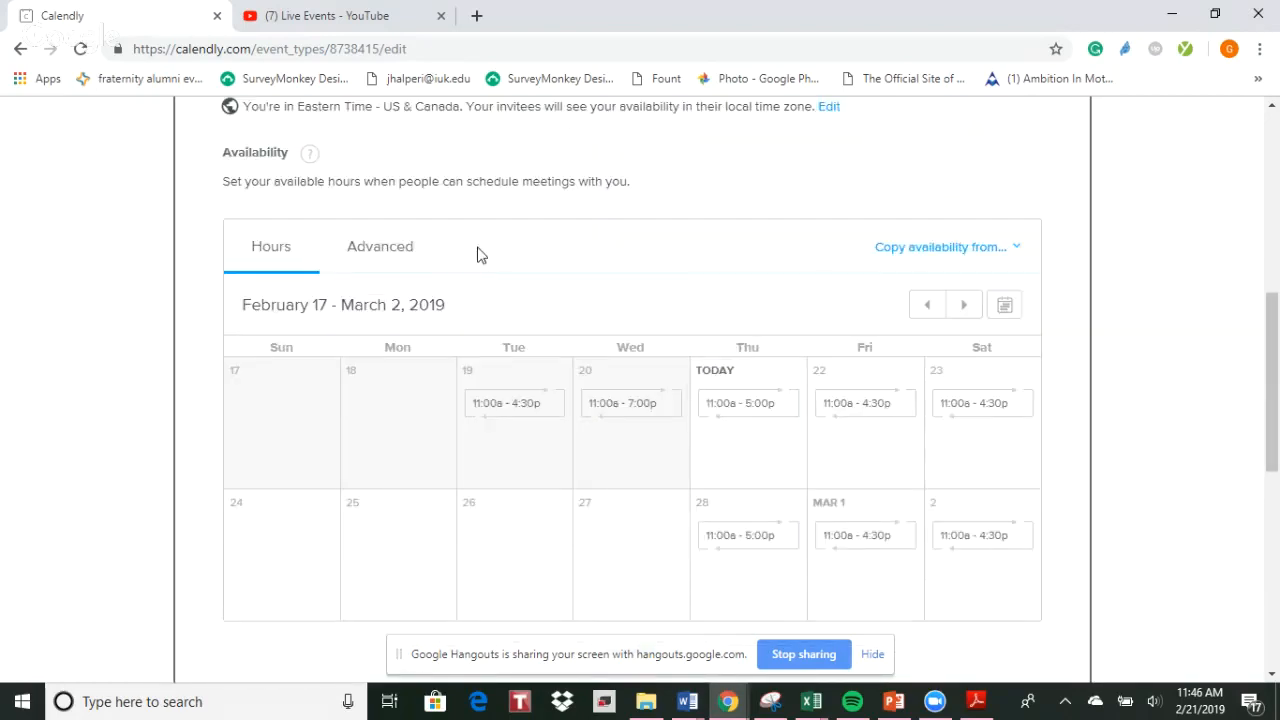
left_click(385, 252)
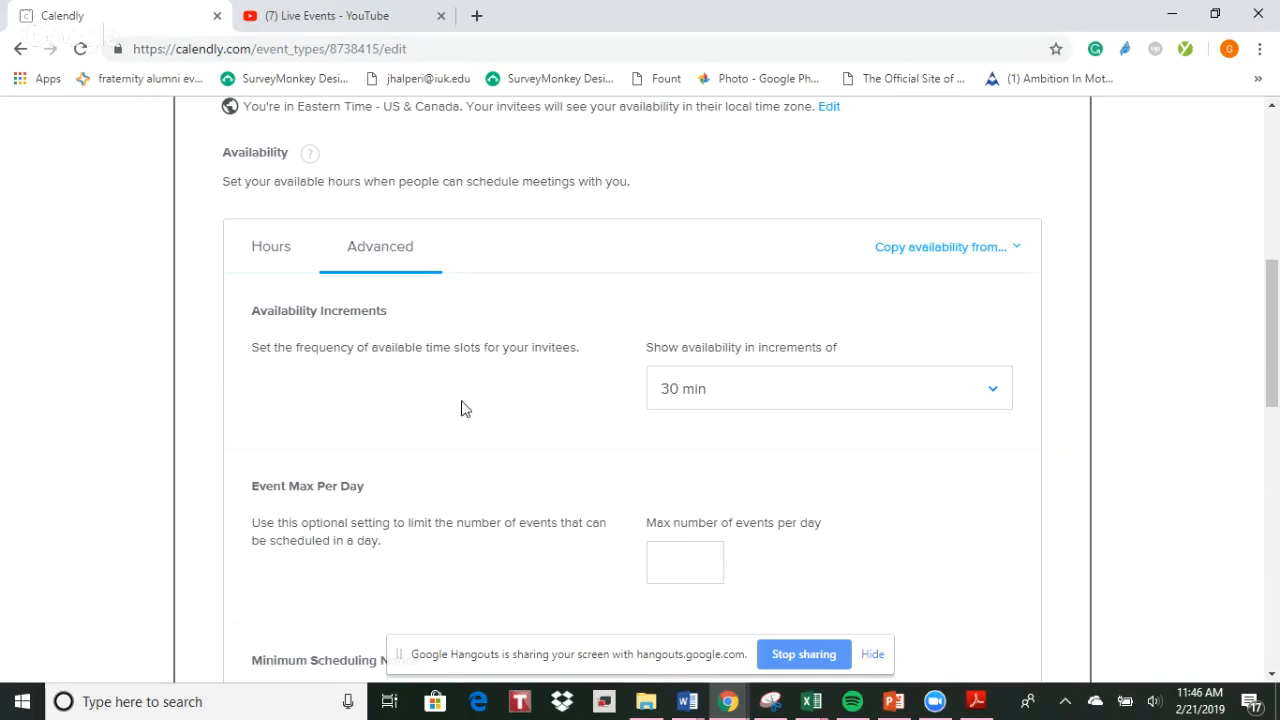
scroll(461, 408, "down", 1)
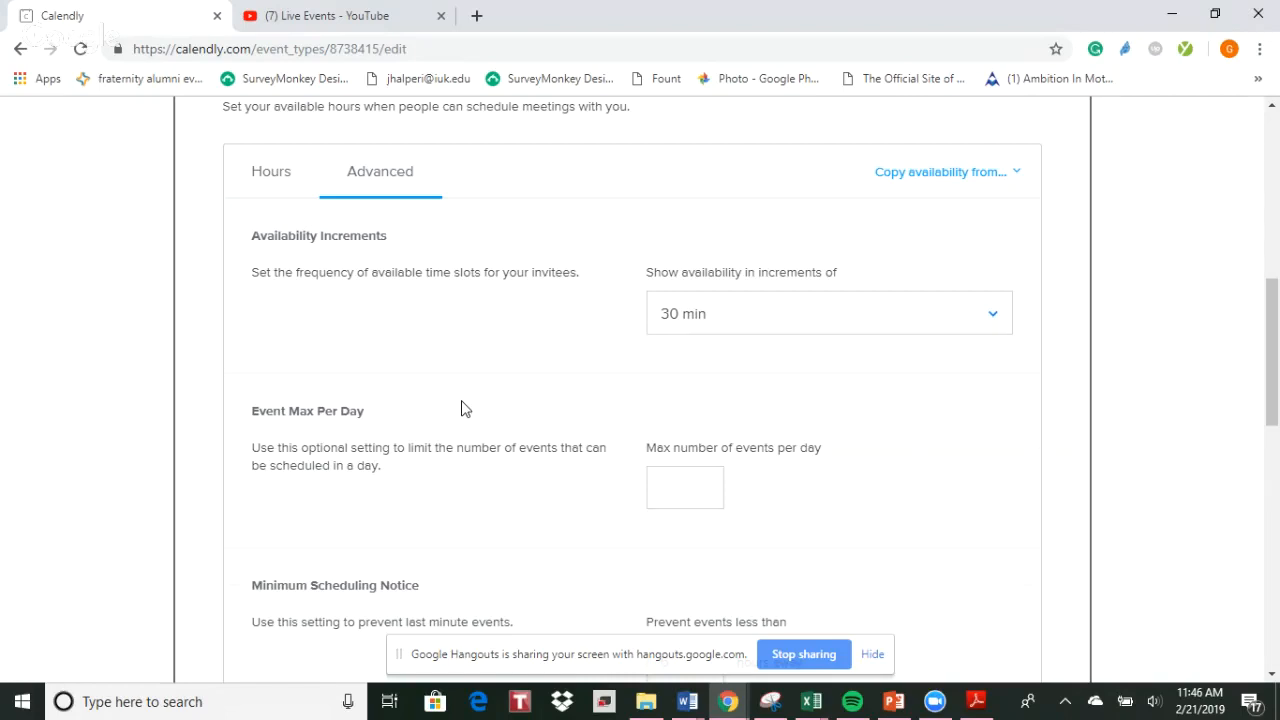
scroll(461, 408, "down", 2)
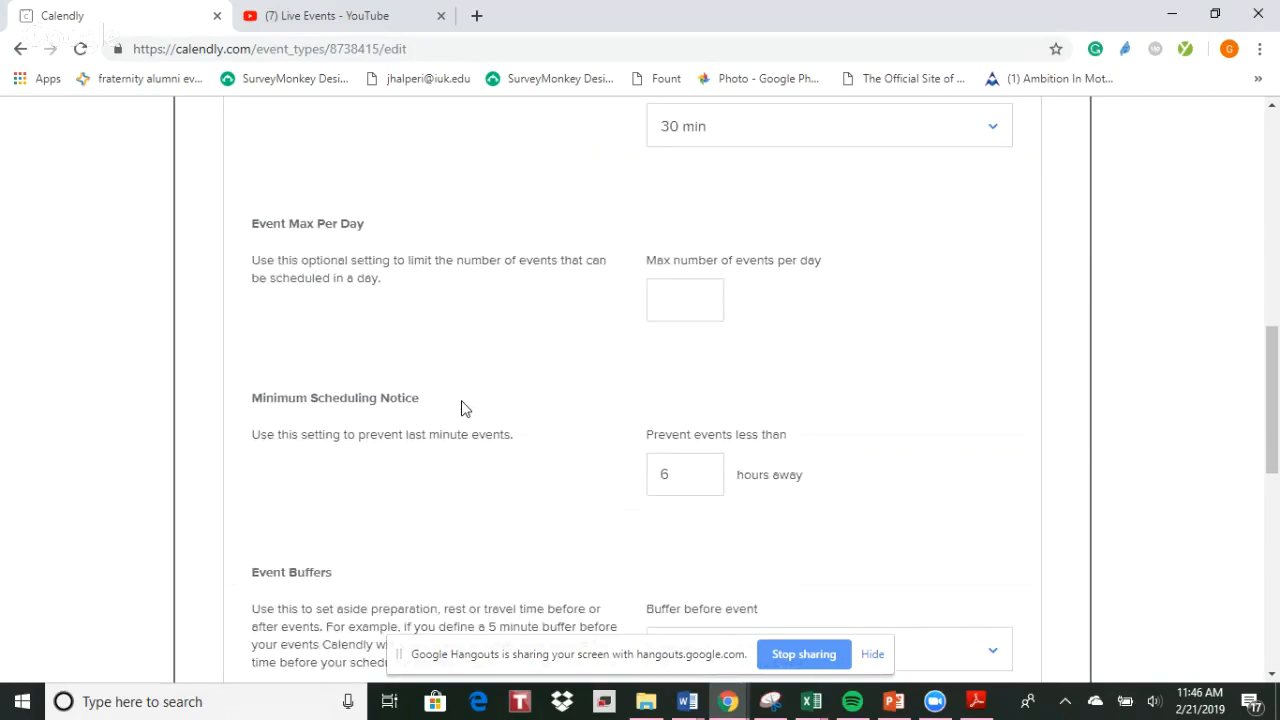
Try a maximum of 10 events per day and clear the limit again
left_click(683, 305)
type("10")
key("BackSpace")
key("BackSpace")
left_click(952, 311)
Try a minimum scheduling notice of 1 hour and set it back to 6 hours
scroll(952, 311, "down", 2)
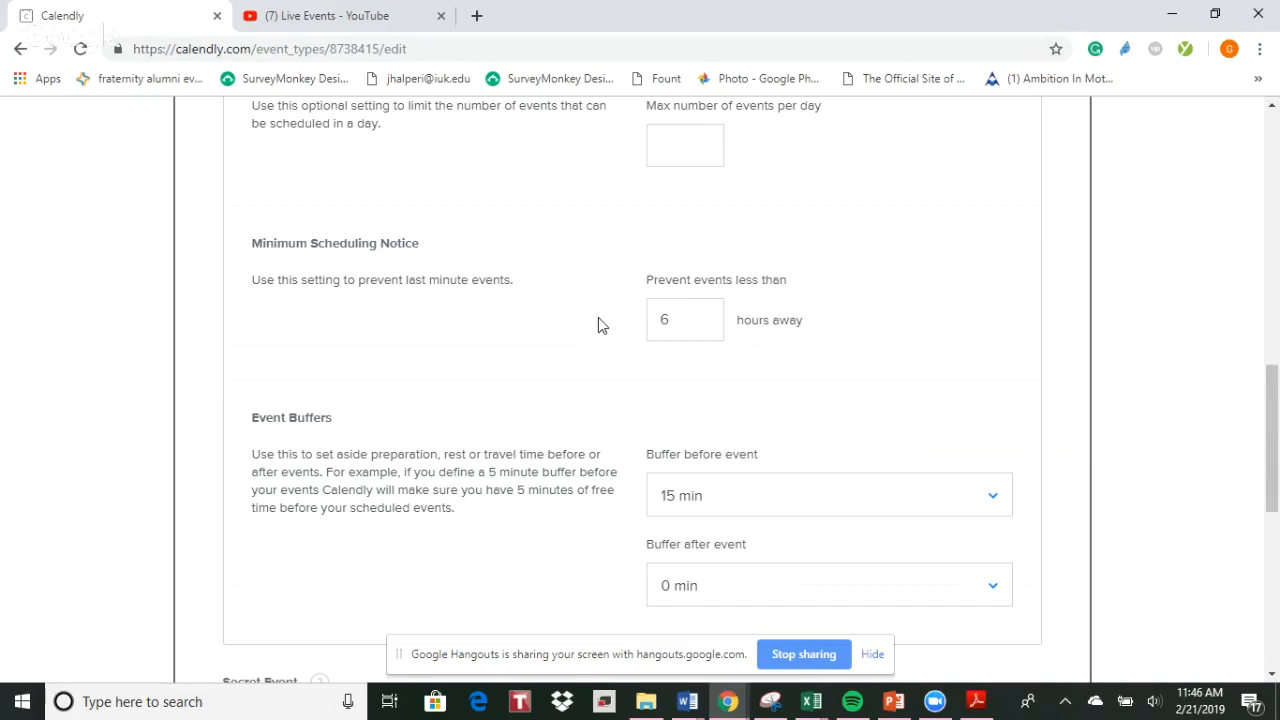
left_click(695, 322)
key("BackSpace")
type("1")
key("BackSpace")
type("6")
left_click(527, 314)
Review the event buffers and secret event setting, and close the booking availability settings without saving
scroll(523, 314, "down", 1)
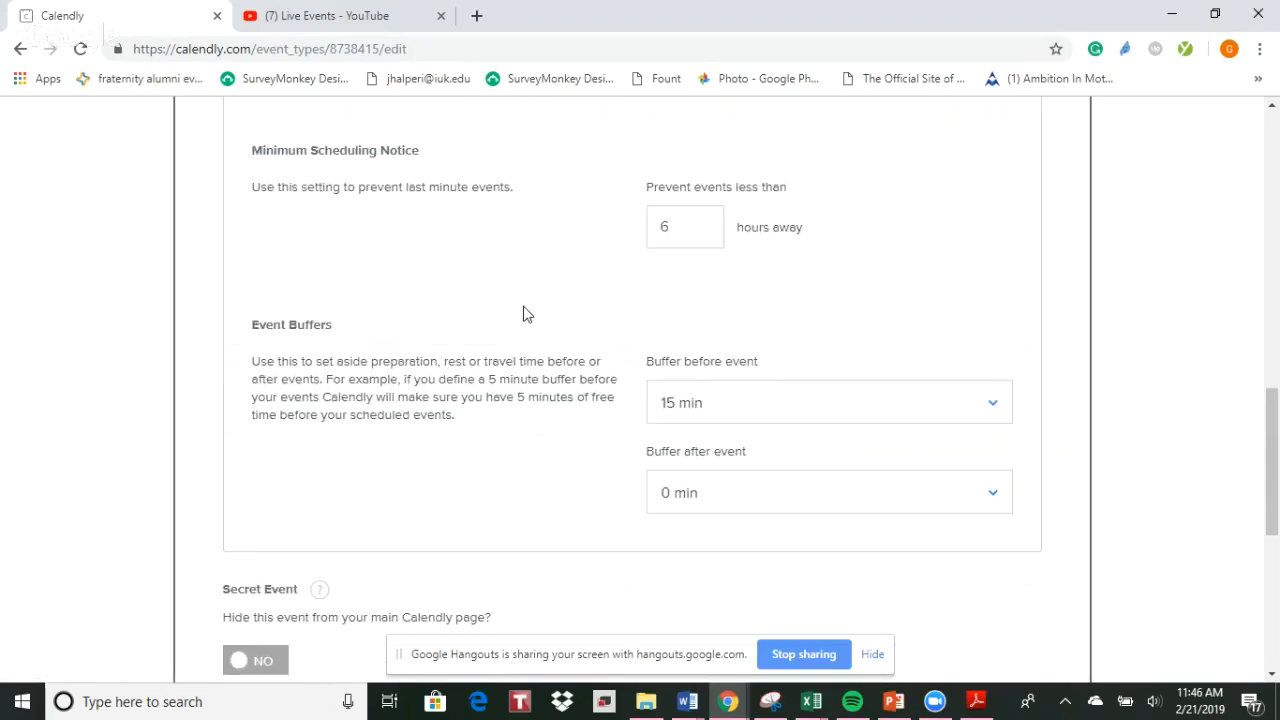
scroll(491, 292, "down", 1)
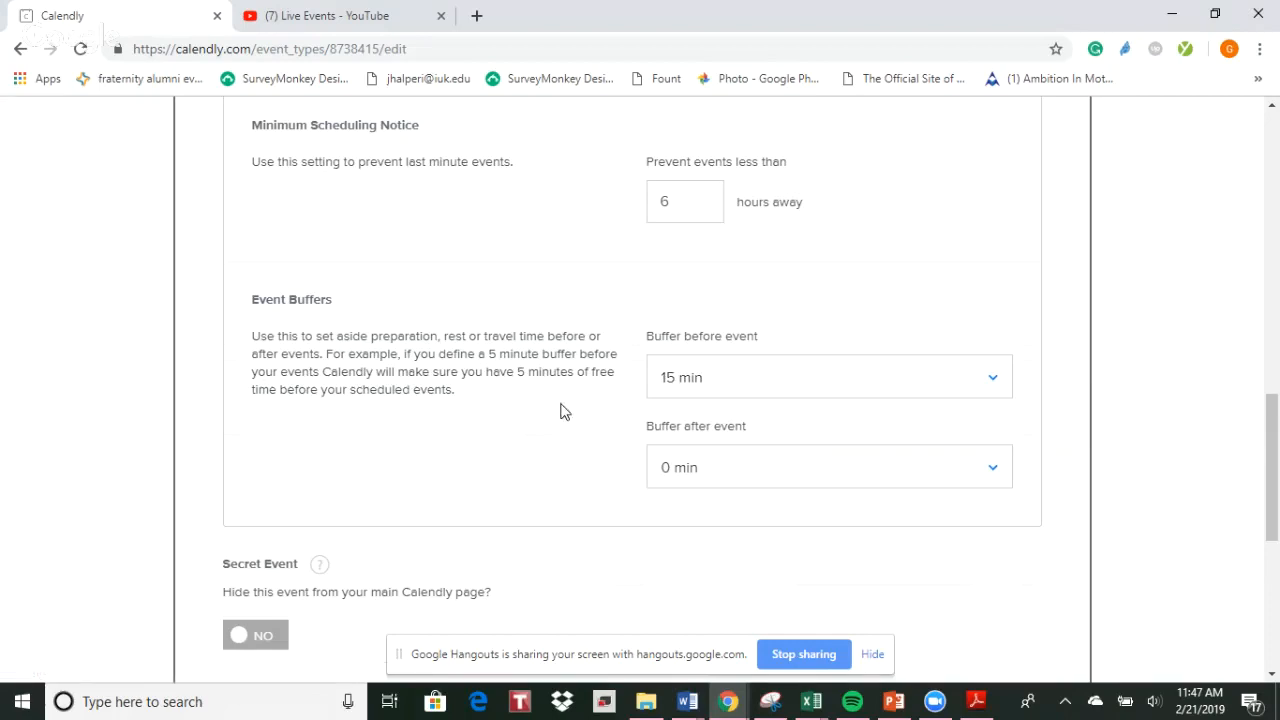
scroll(560, 410, "down", 3)
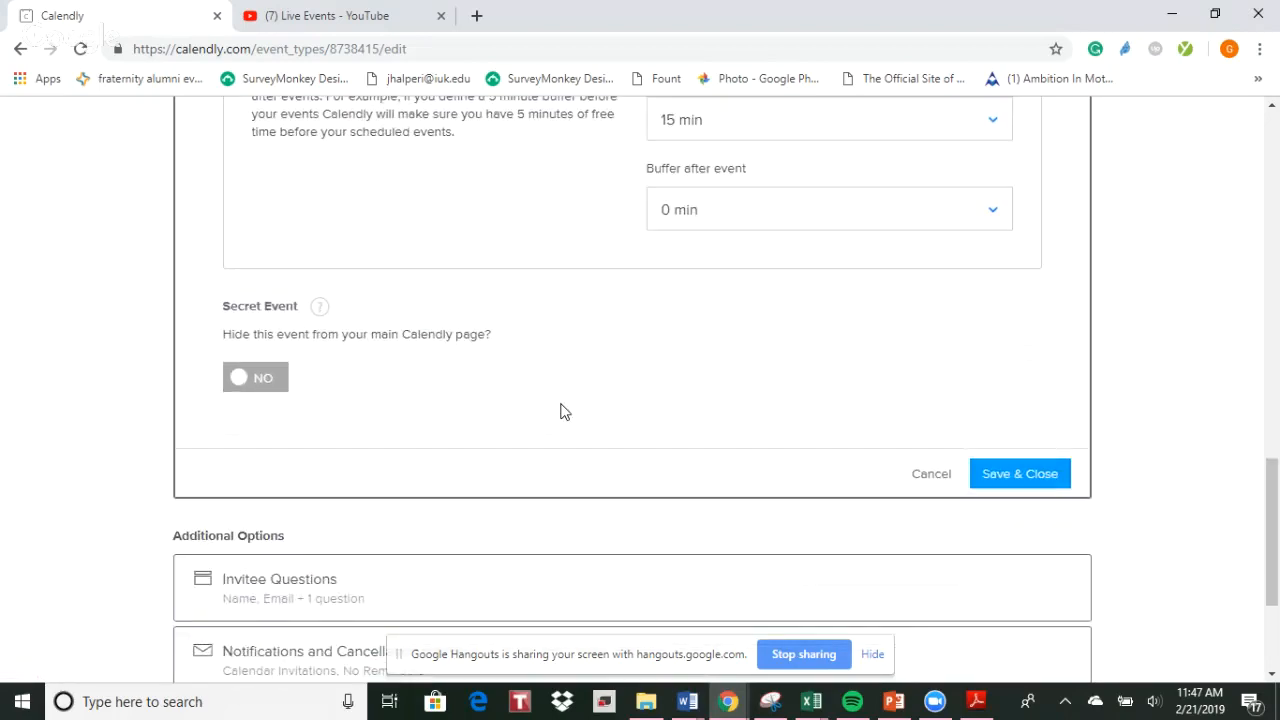
left_click(924, 478)
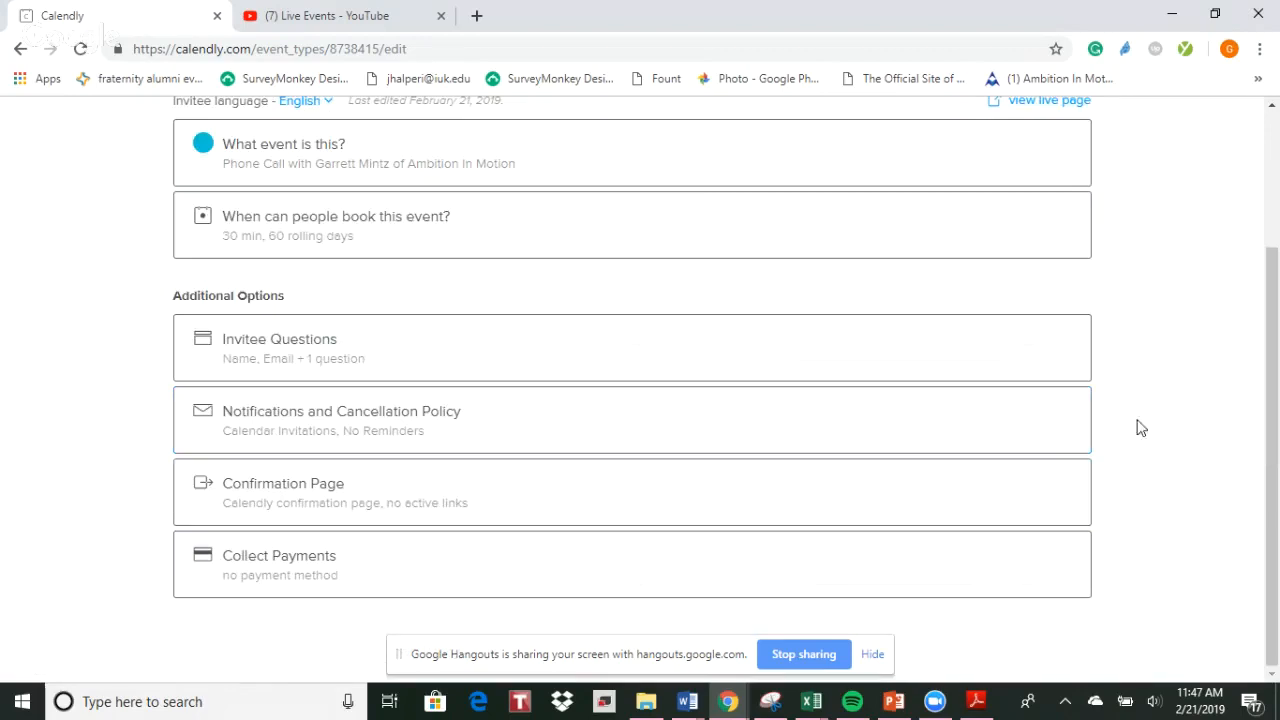
Open the sharing options for the account's scheduling page, select the copyable link, and close the dialog
scroll(1161, 428, "up", 2)
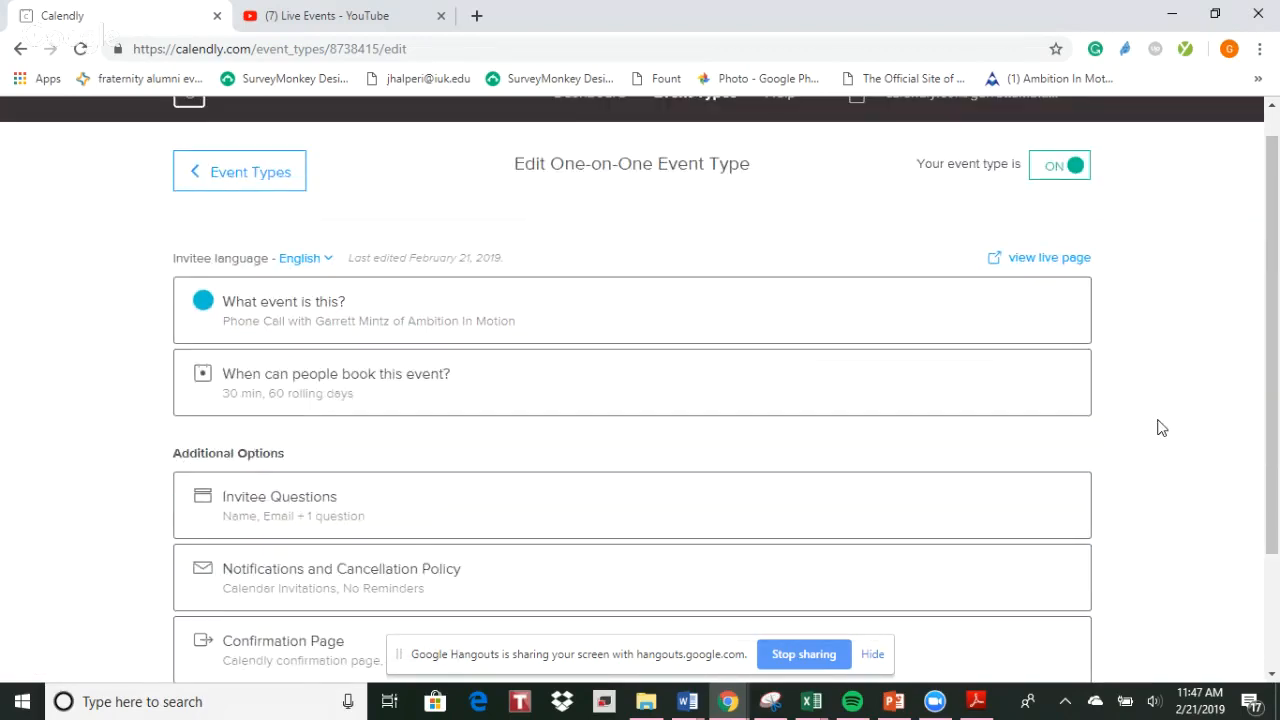
scroll(1161, 428, "up", 1)
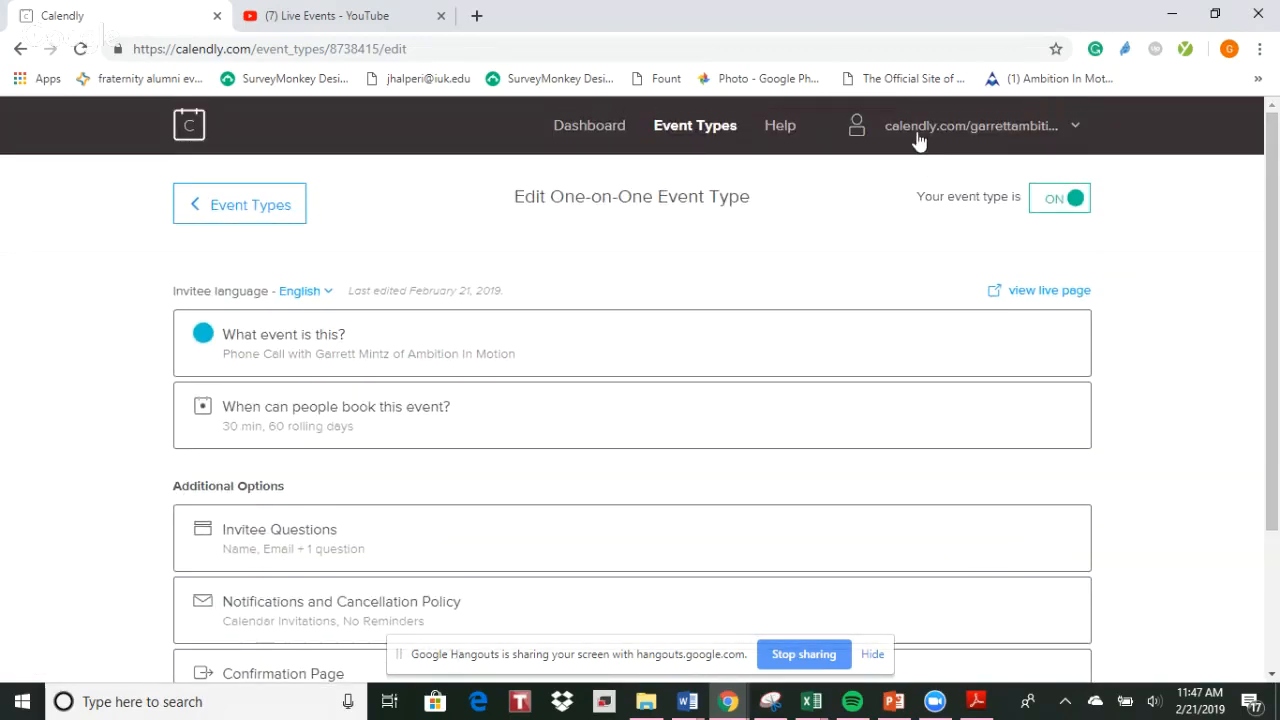
left_click(920, 135)
left_click(916, 177)
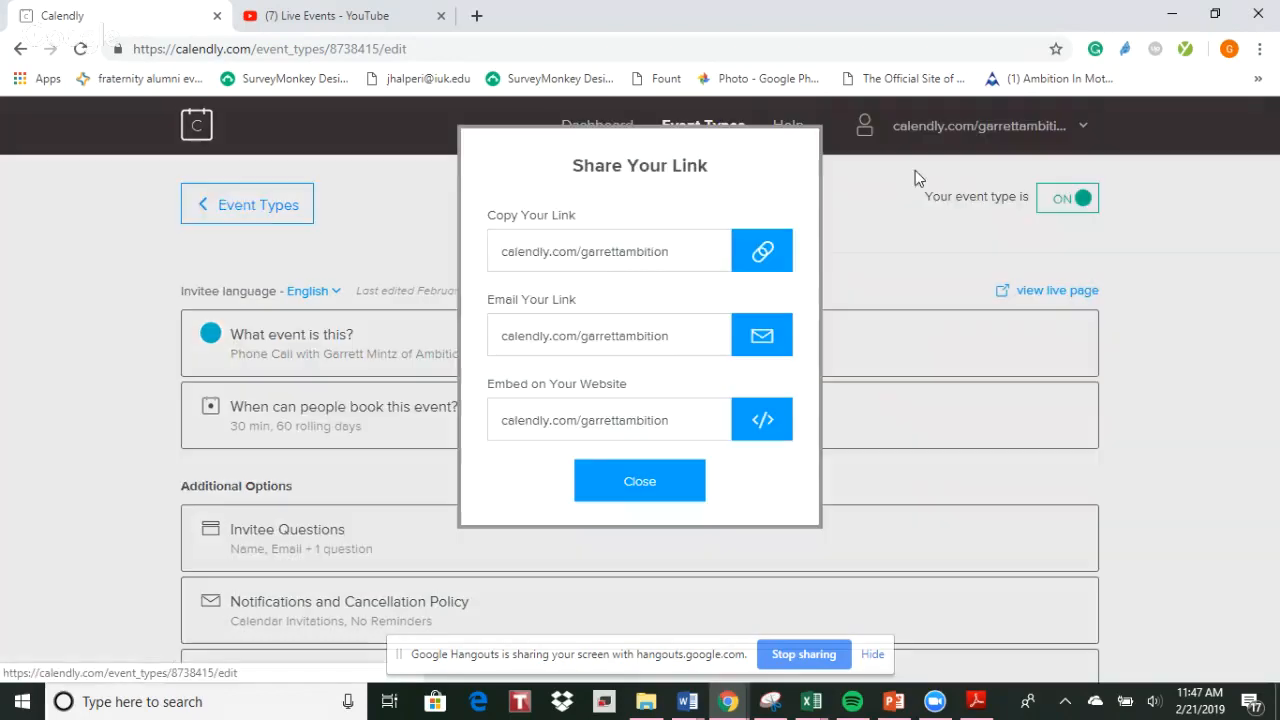
left_click(630, 251)
triple_click(630, 251)
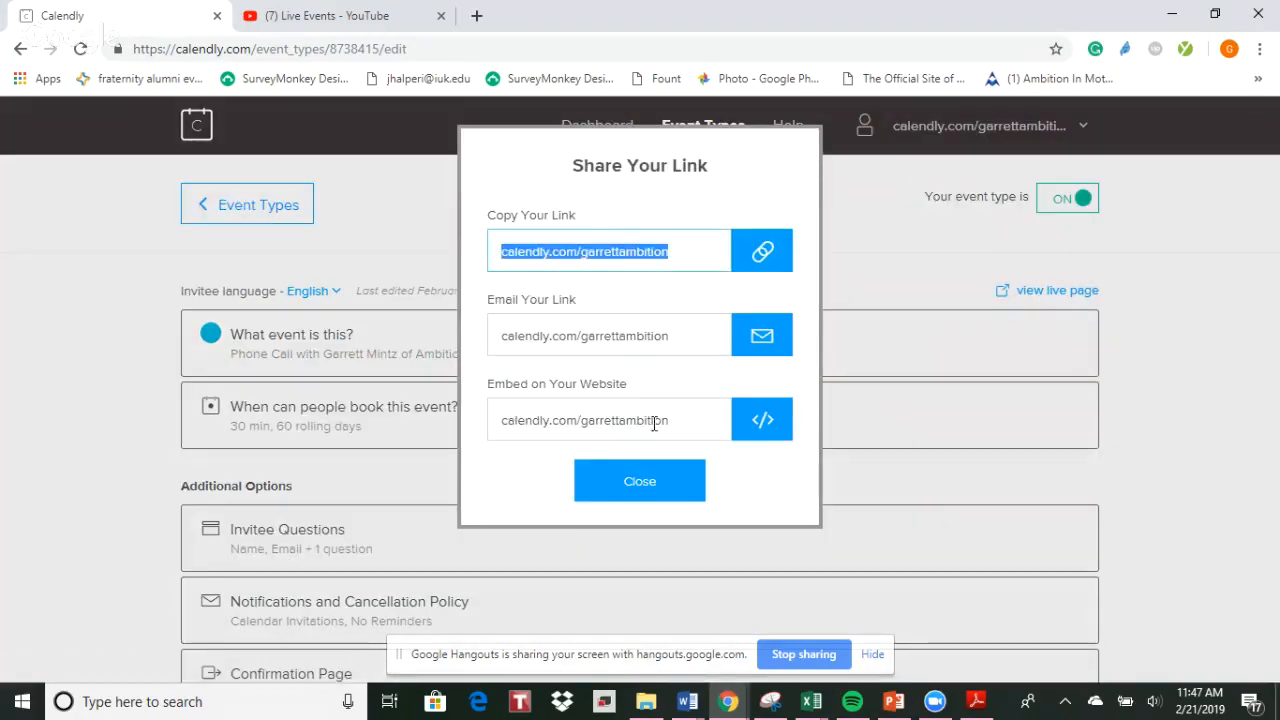
left_click(651, 489)
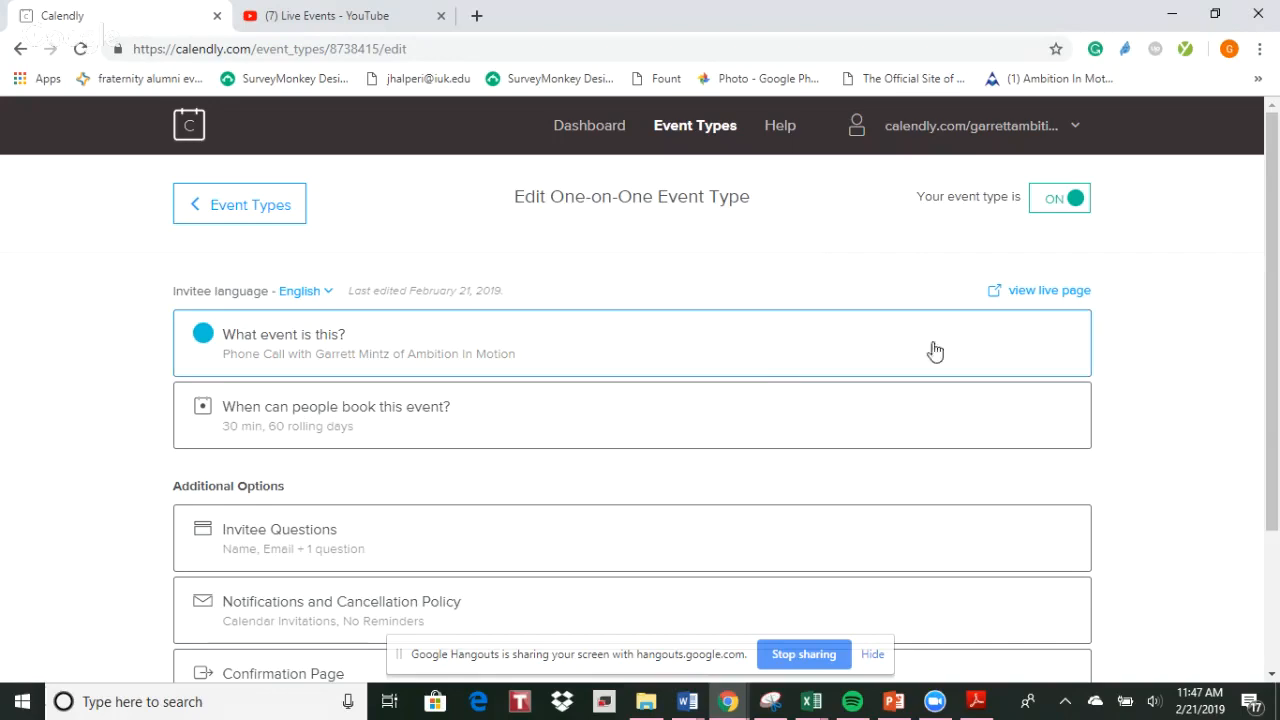
left_click(803, 654)
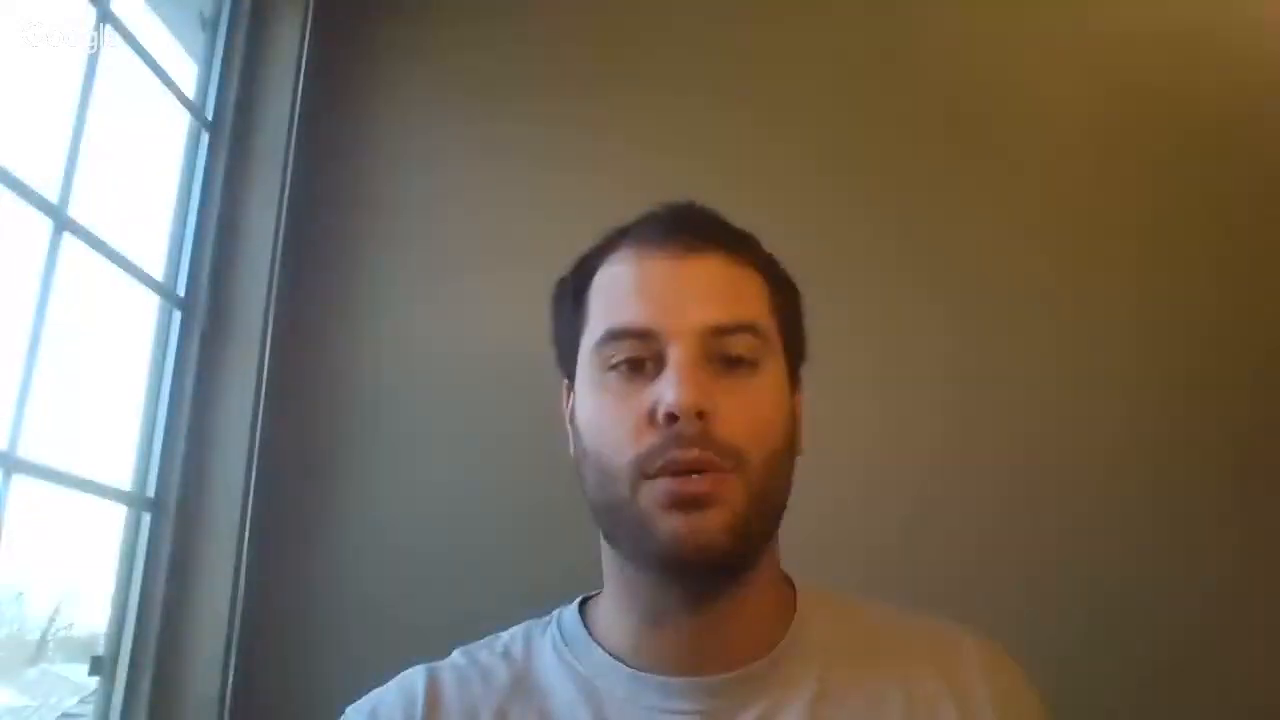